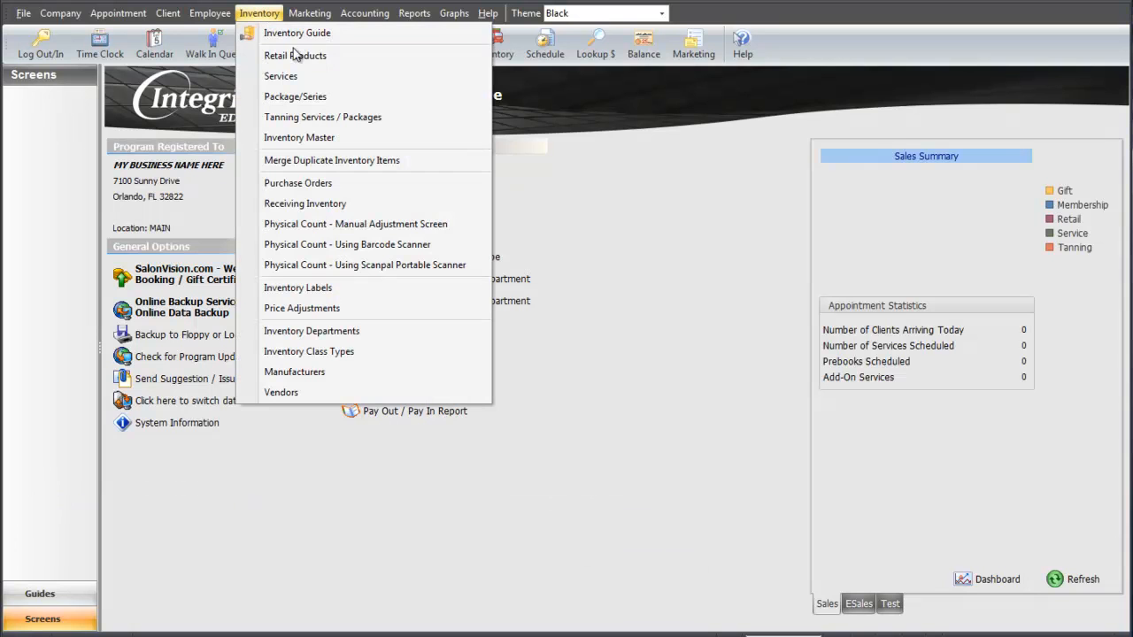
# Open the Retail Products list from the Inventory menu.
pyautogui.click(302, 59)
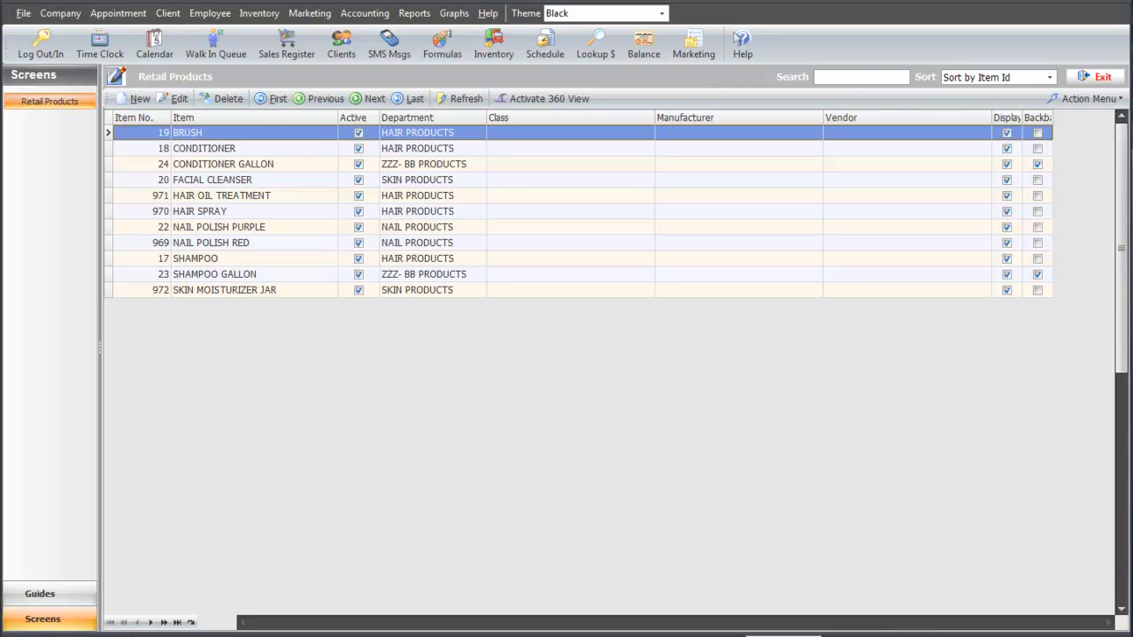
# Start a new retail product with Item Id ALL SOFT SHAMPOO.
pyautogui.click(130, 99)
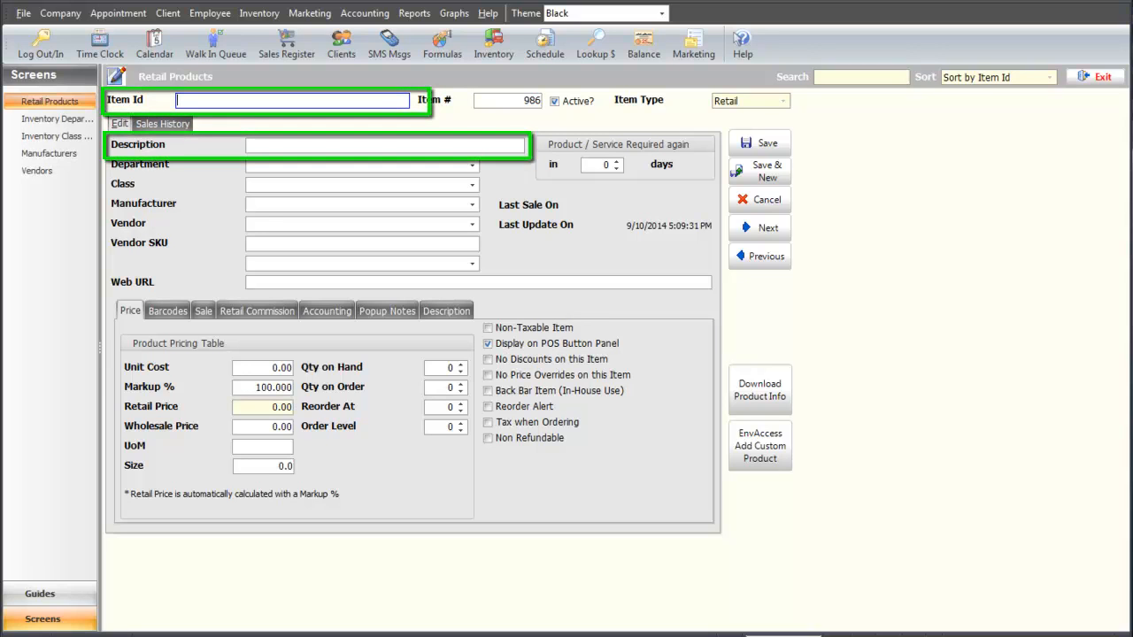
pyautogui.write('ALL SOFT')
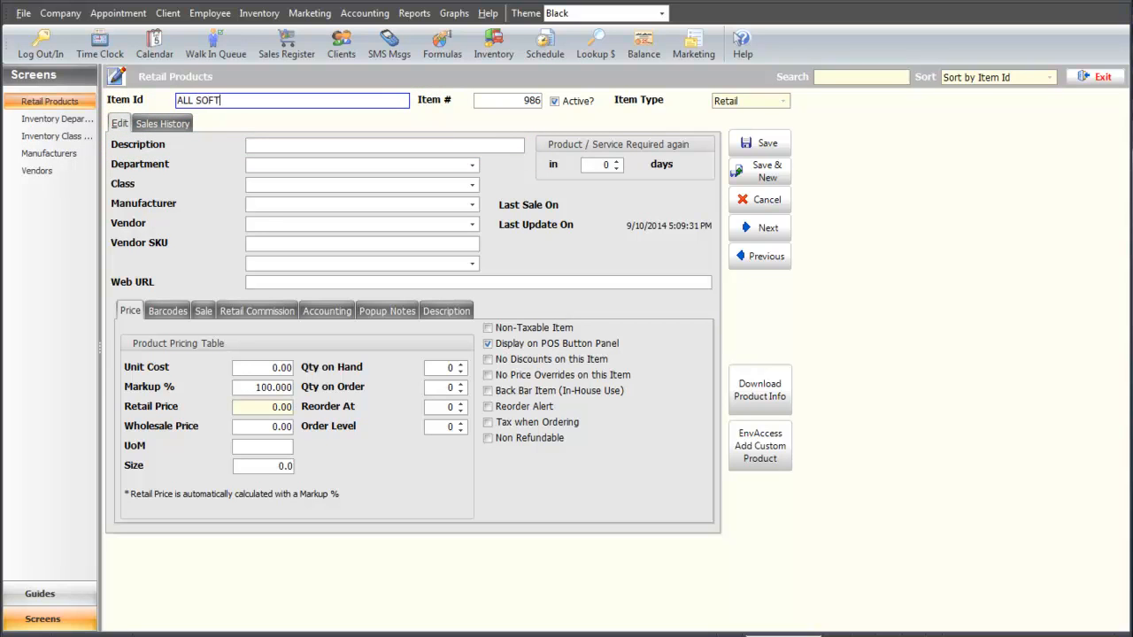
pyautogui.write(' SHAMPOO')
pyautogui.press('Tab')
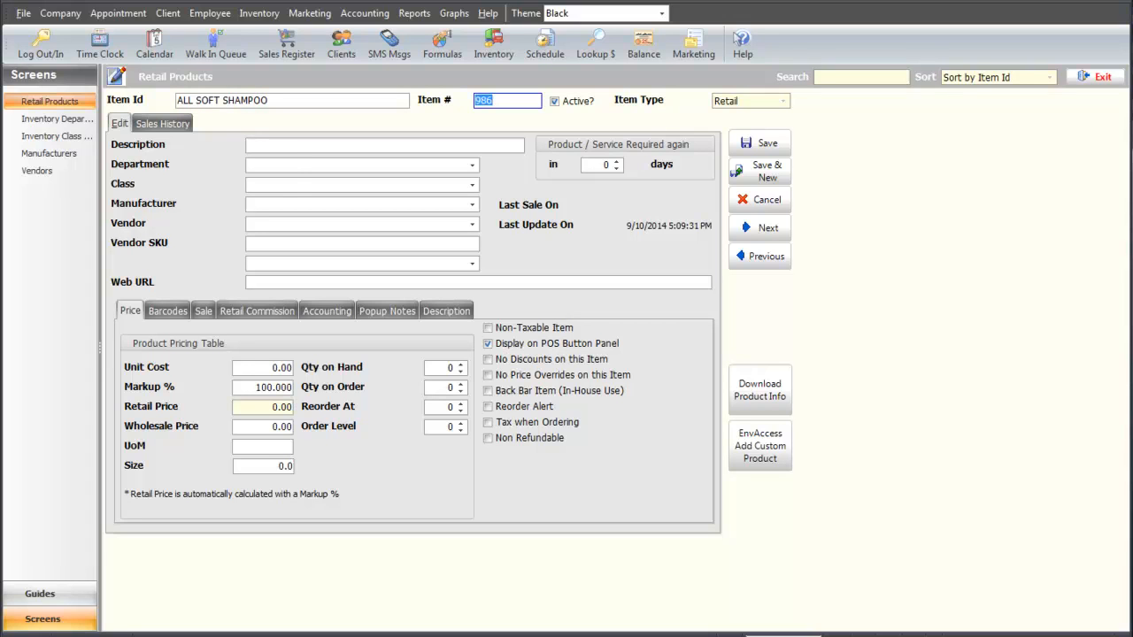
# Enter the description 'All Soft Shampoo 12oz'.
pyautogui.click(256, 147)
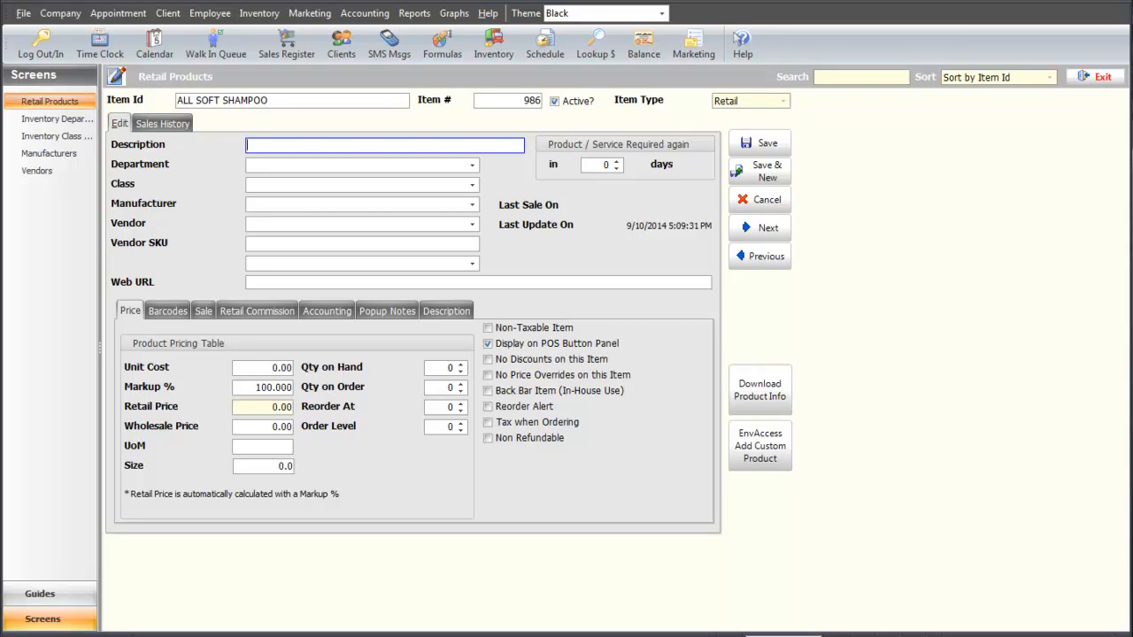
pyautogui.write('All Soft Shampoo')
pyautogui.write('12oz')
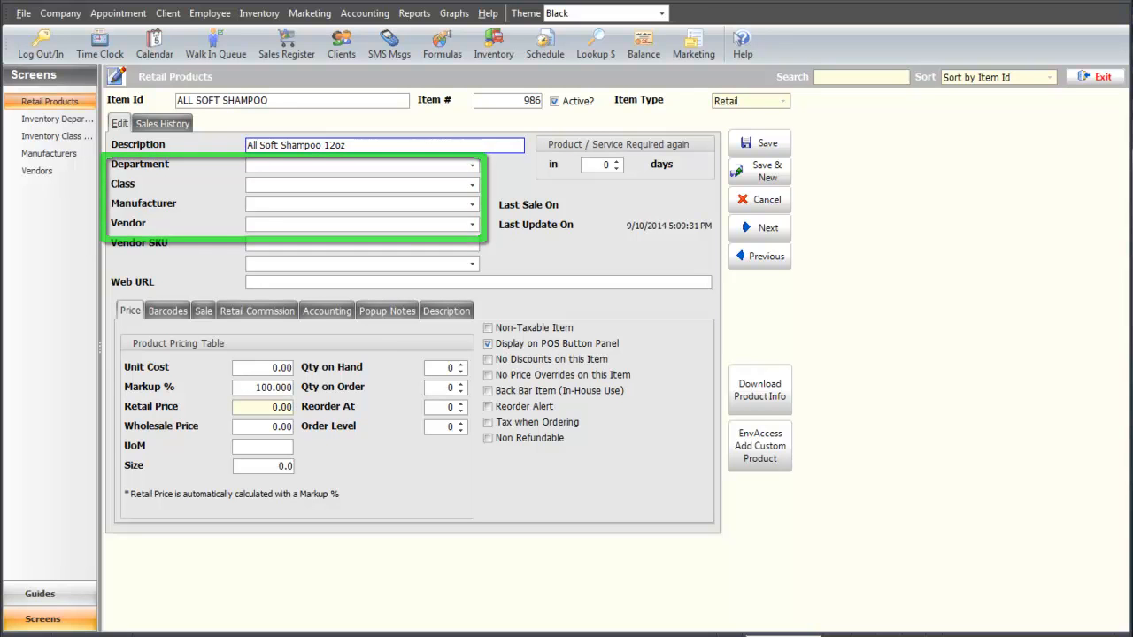
# Set the department to HAIR PRODUCTS and the class to SHAMPOOS.
pyautogui.click(472, 165)
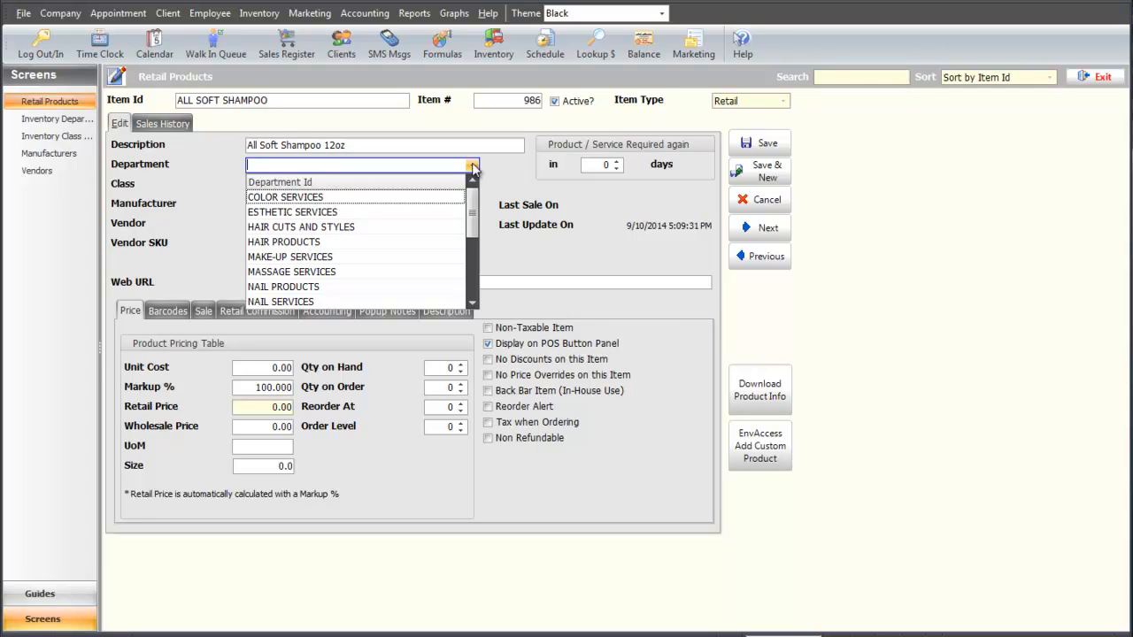
pyautogui.click(428, 242)
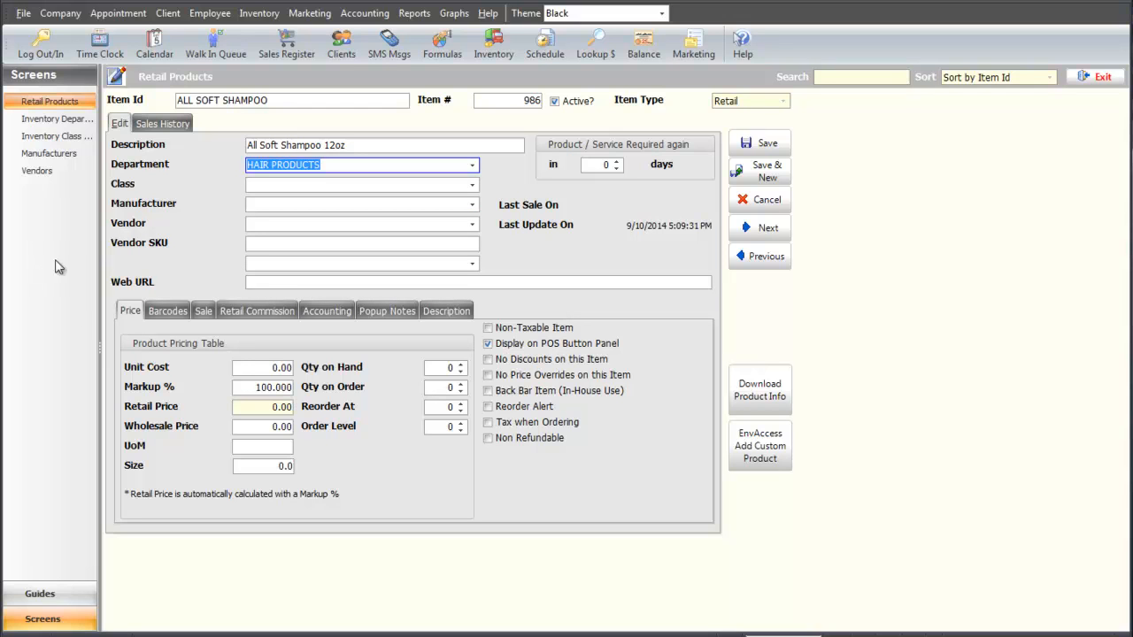
pyautogui.click(473, 185)
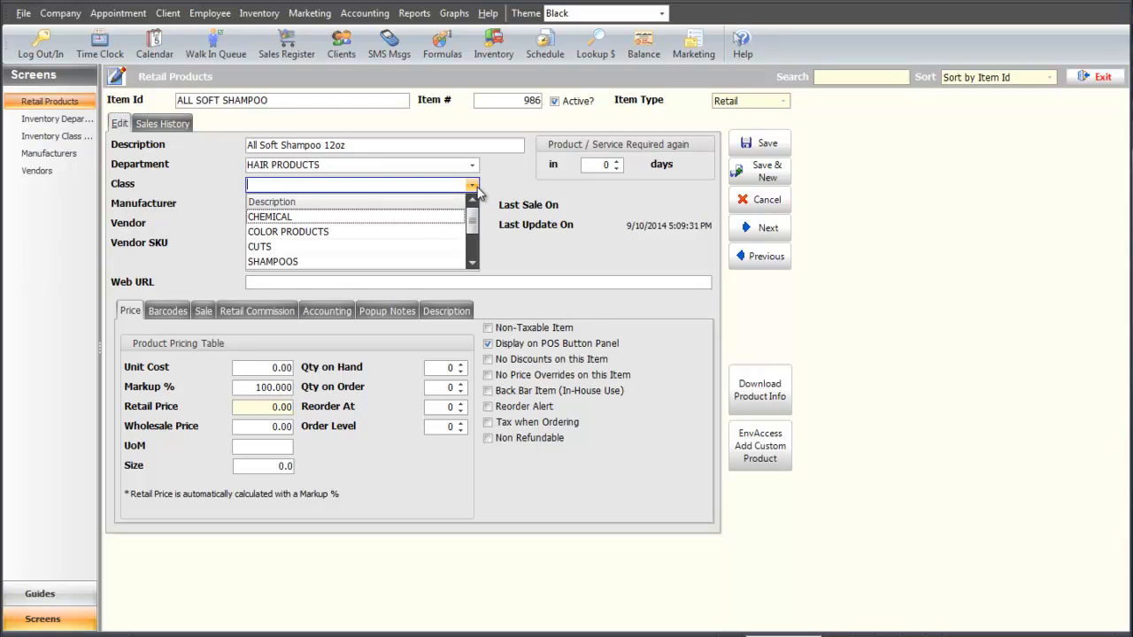
pyautogui.click(364, 261)
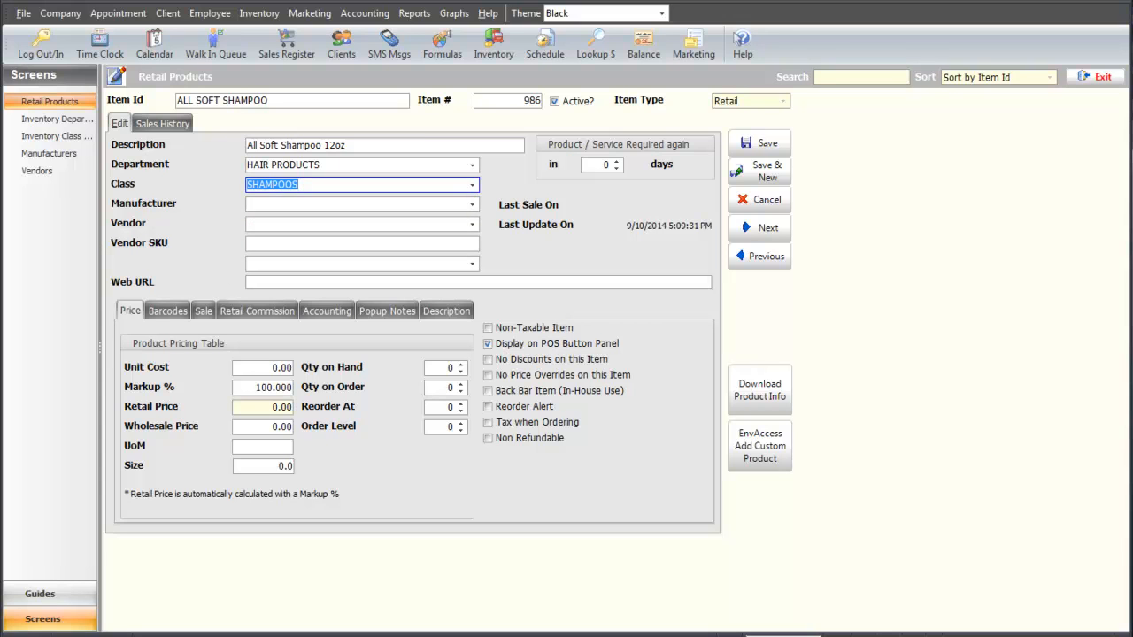
# Choose manufacturer REDKEN and vendor MALY'S MIDWEST, then dismiss the Inventory screens list unchanged.
pyautogui.click(473, 204)
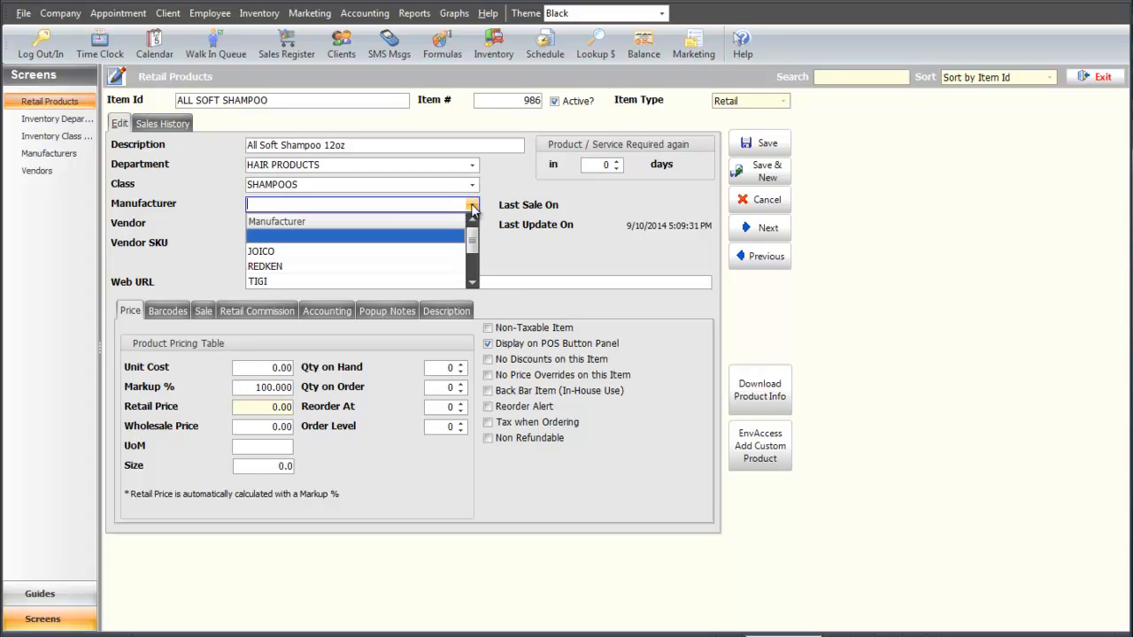
pyautogui.click(320, 266)
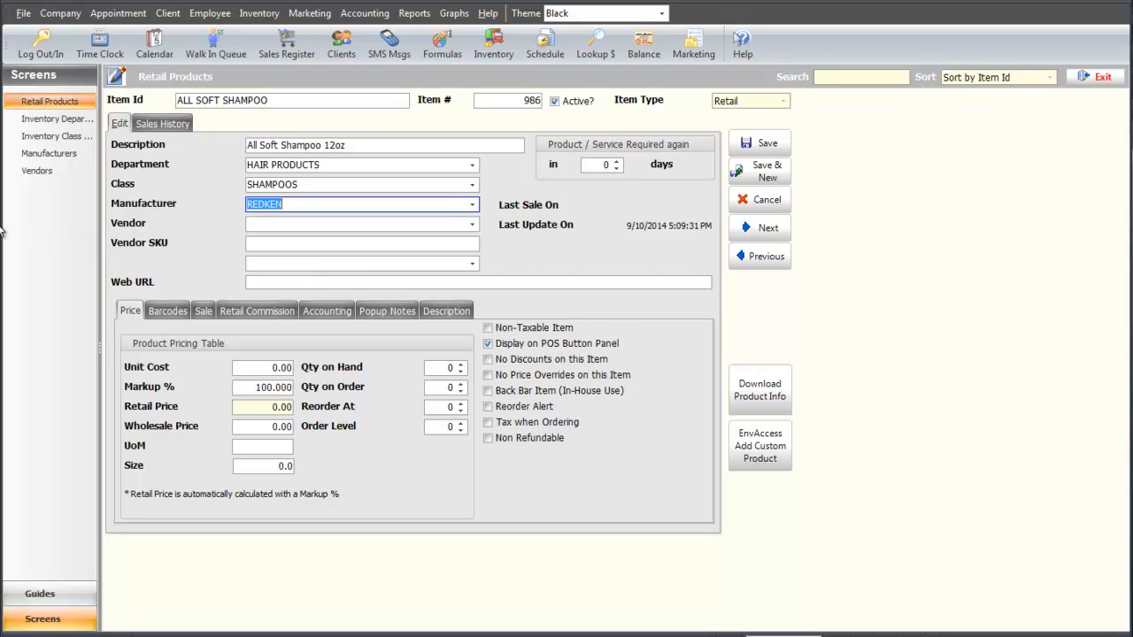
pyautogui.click(472, 225)
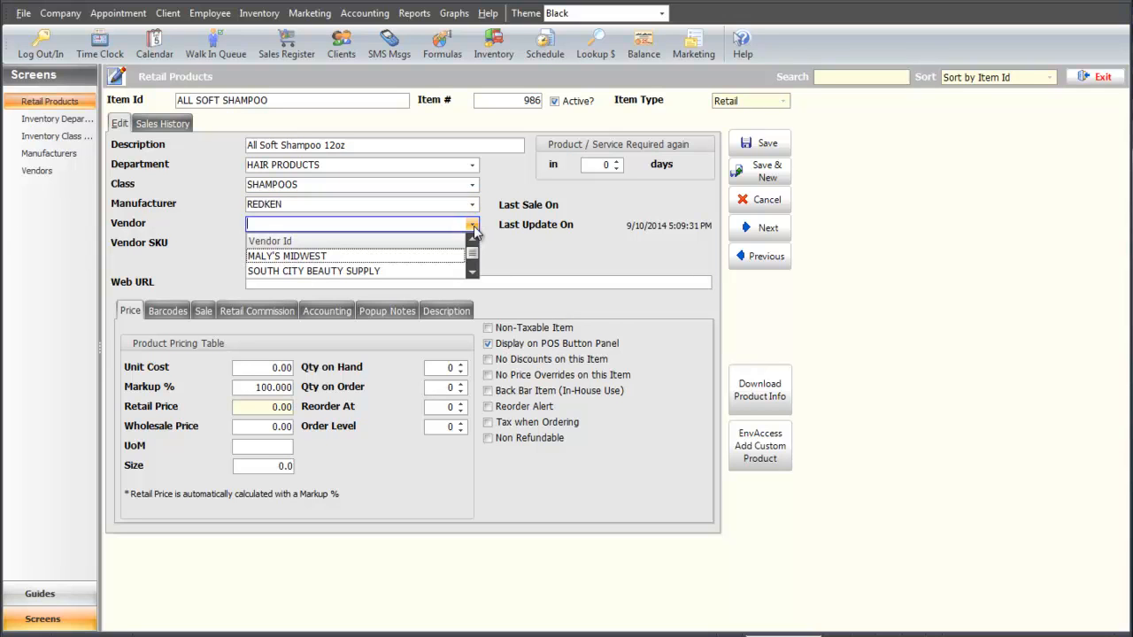
pyautogui.click(409, 260)
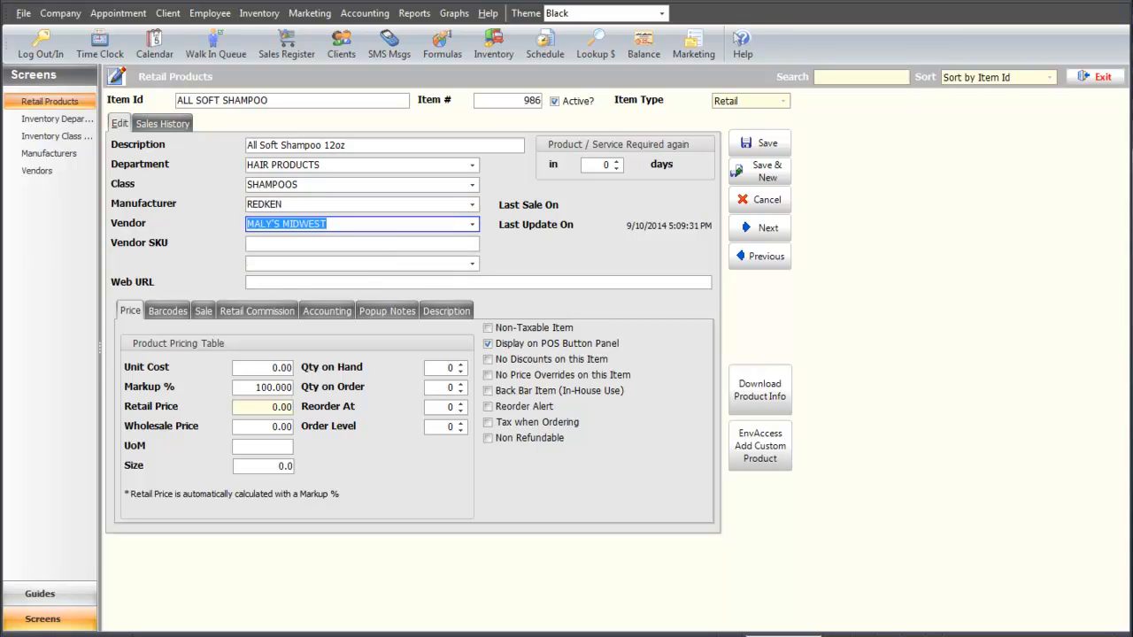
pyautogui.press('Tab')
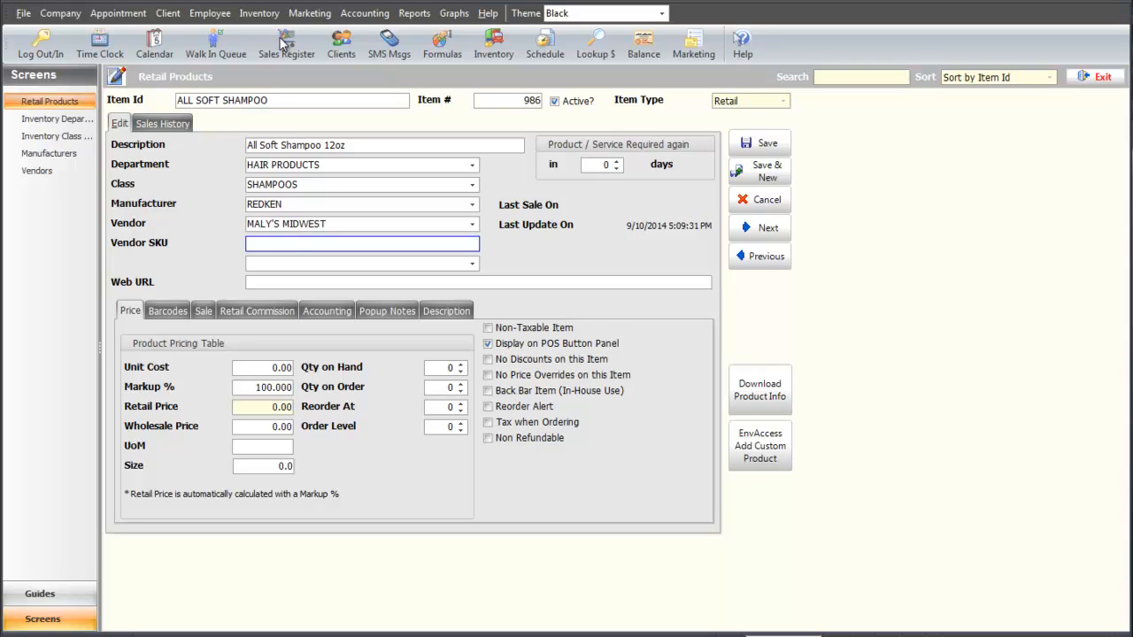
pyautogui.click(259, 13)
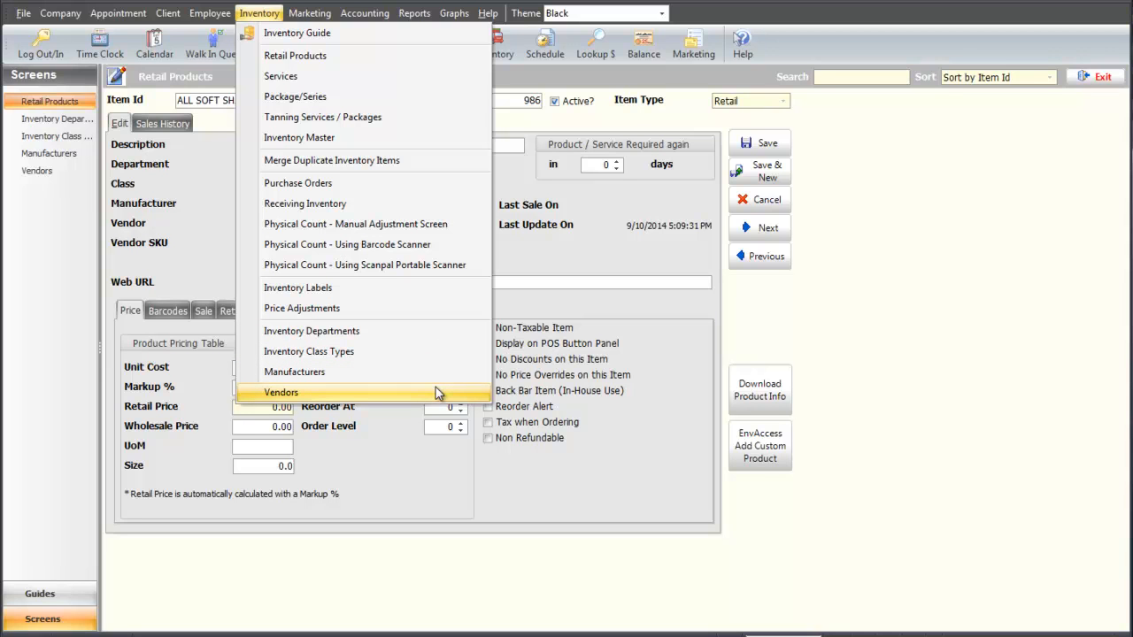
pyautogui.click(575, 267)
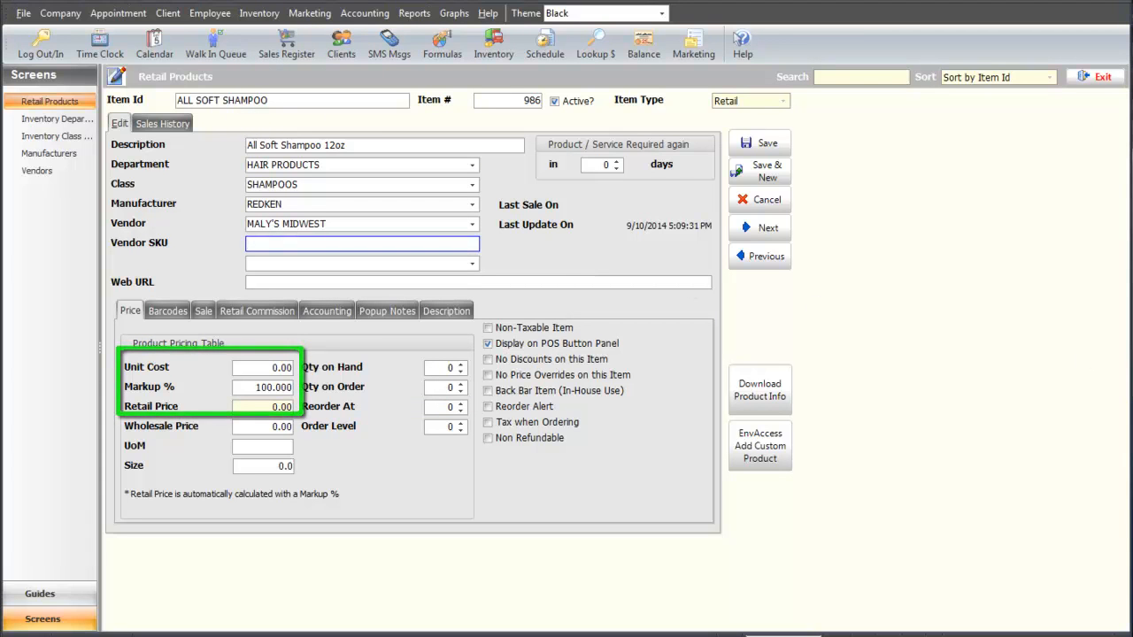
# Enter a unit cost of 12.00.
pyautogui.click(269, 371)
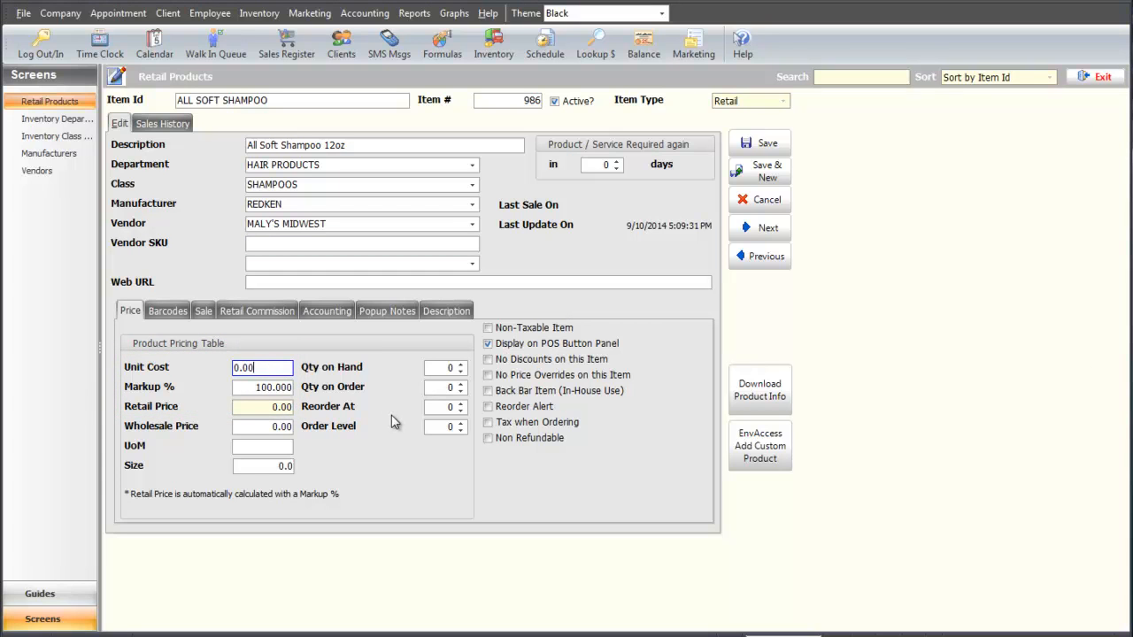
pyautogui.press('BackSpace')
pyautogui.press('BackSpace')
pyautogui.press('BackSpace')
pyautogui.press('BackSpace')
pyautogui.write('12')
pyautogui.press('Tab')
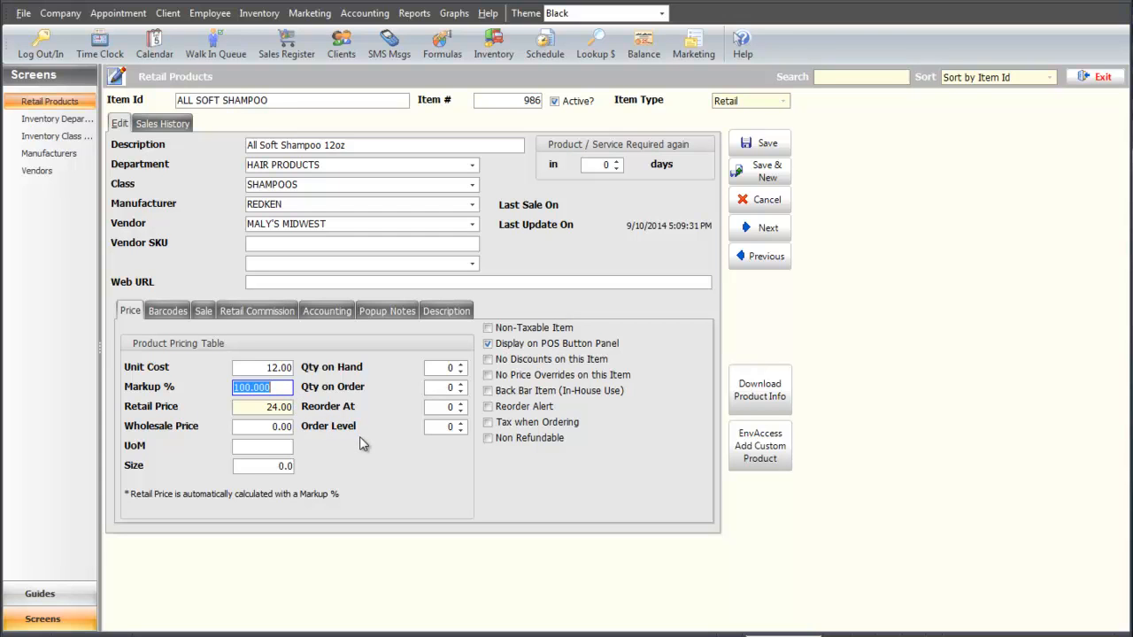
# Try markup 0 with retail 20.00, then set the markup back to 100%.
pyautogui.write('0')
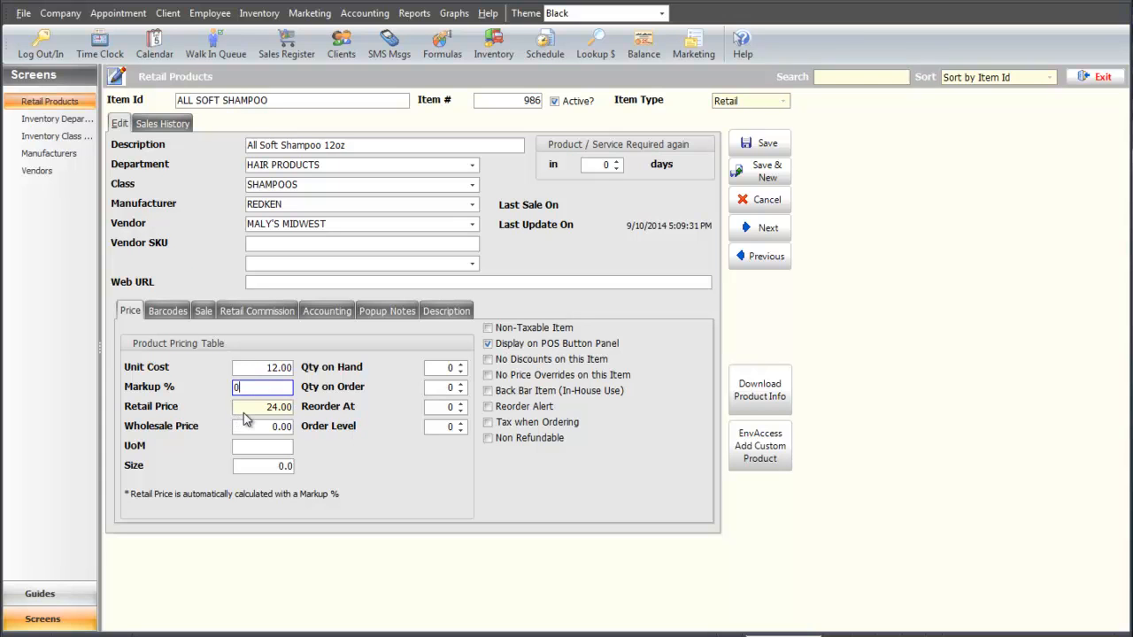
pyautogui.press('Tab')
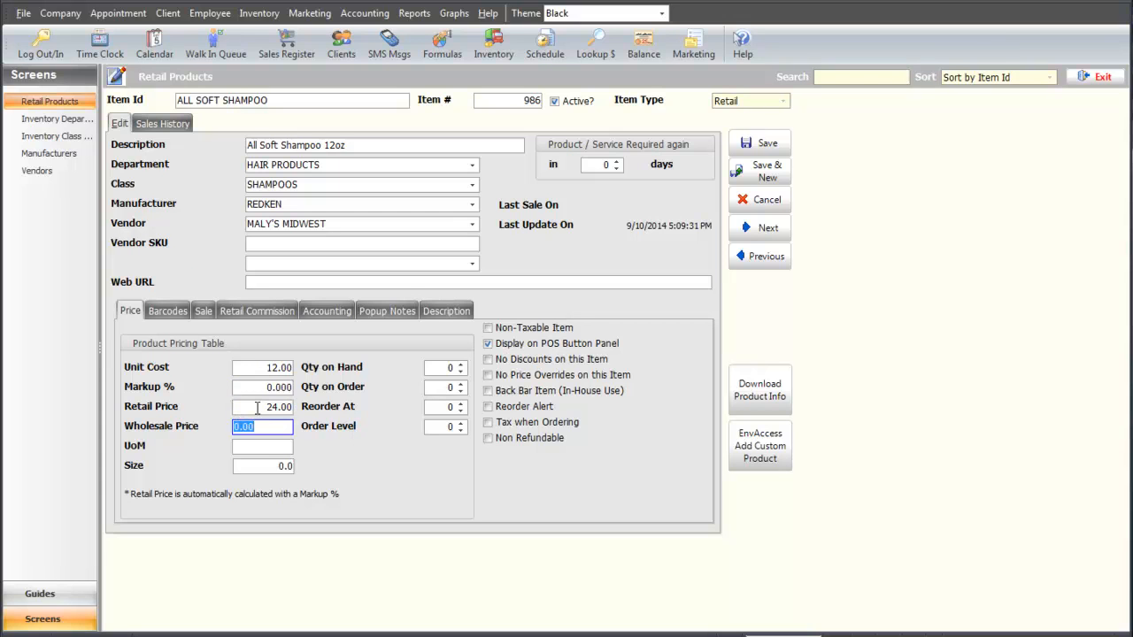
pyautogui.hotkey('shift', 'Tab')
pyautogui.write('20.00')
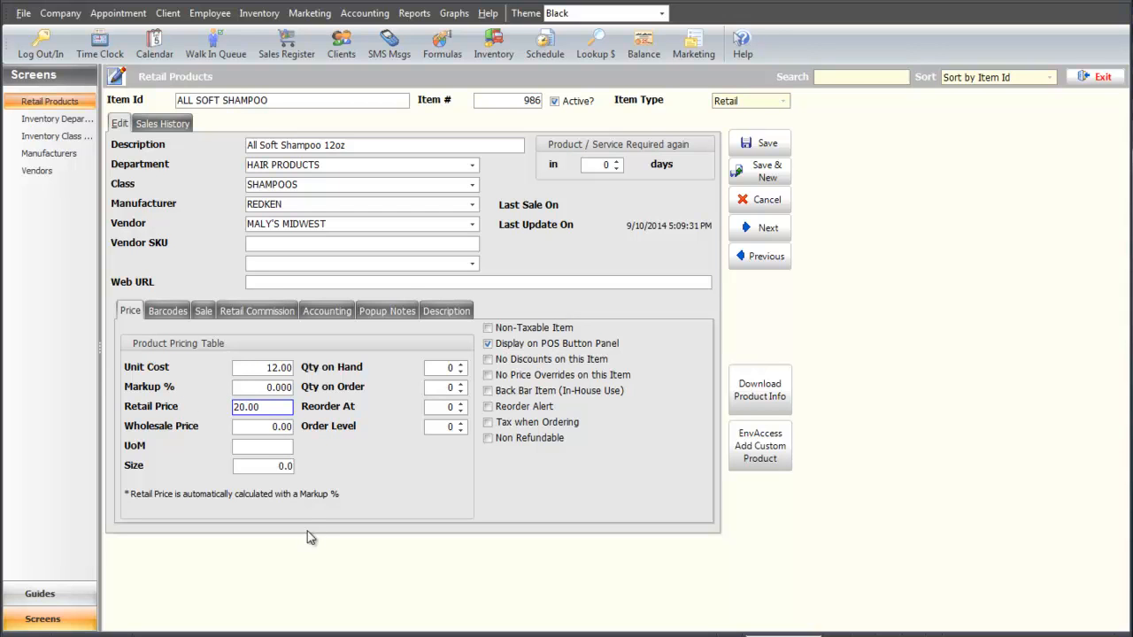
pyautogui.moveTo(273, 408); pyautogui.dragTo(158, 411)
pyautogui.click(279, 388)
pyautogui.moveTo(280, 389); pyautogui.dragTo(203, 389)
pyautogui.write('100')
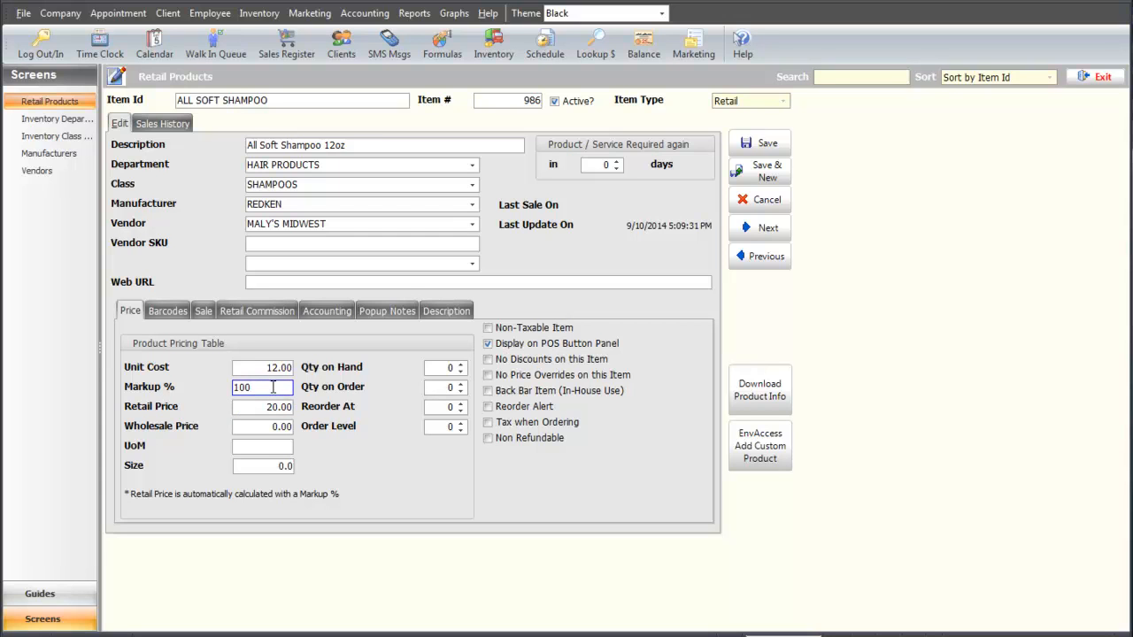
pyautogui.press('Tab')
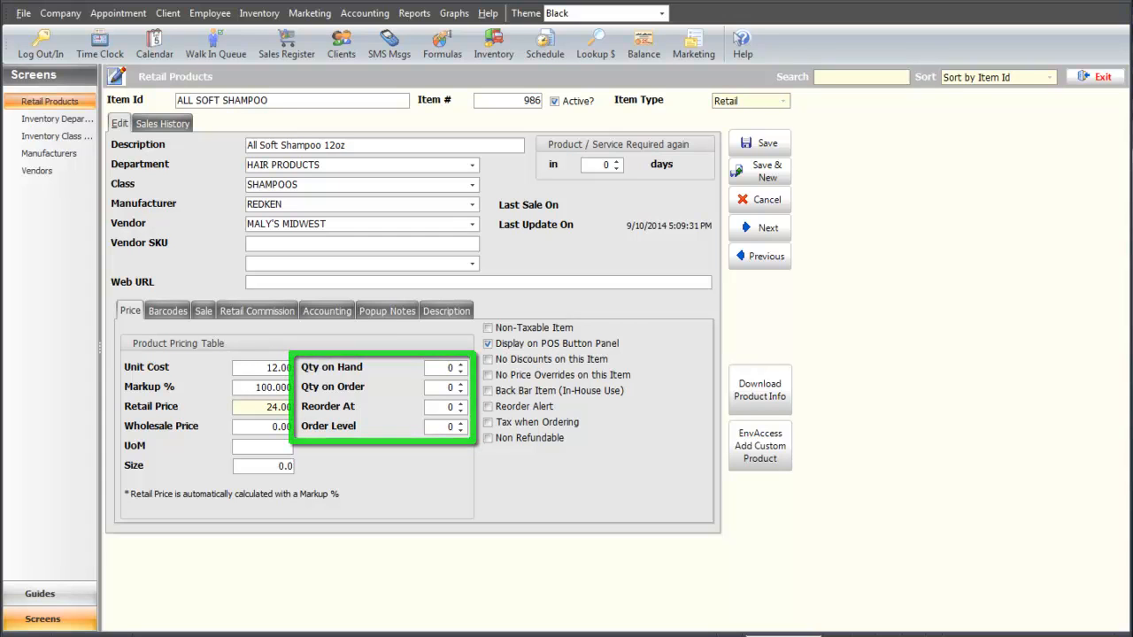
# Set stock quantities to 10 on hand, reorder at 5 and order level 8.
pyautogui.click(447, 367)
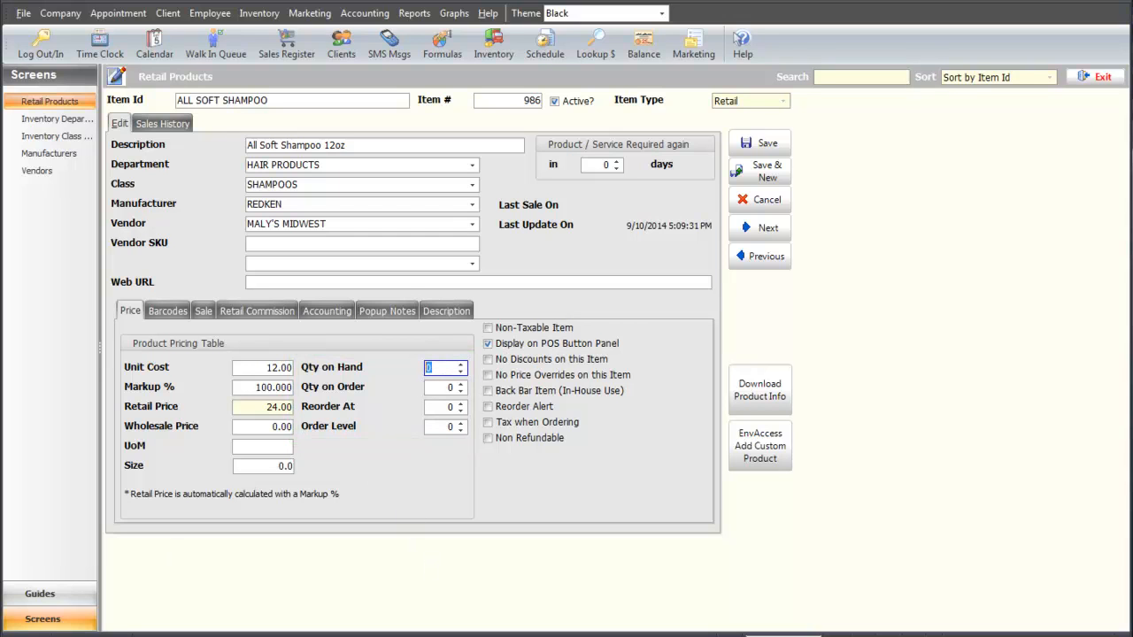
pyautogui.write('10')
pyautogui.click(443, 406)
pyautogui.moveTo(444, 407); pyautogui.dragTo(414, 407)
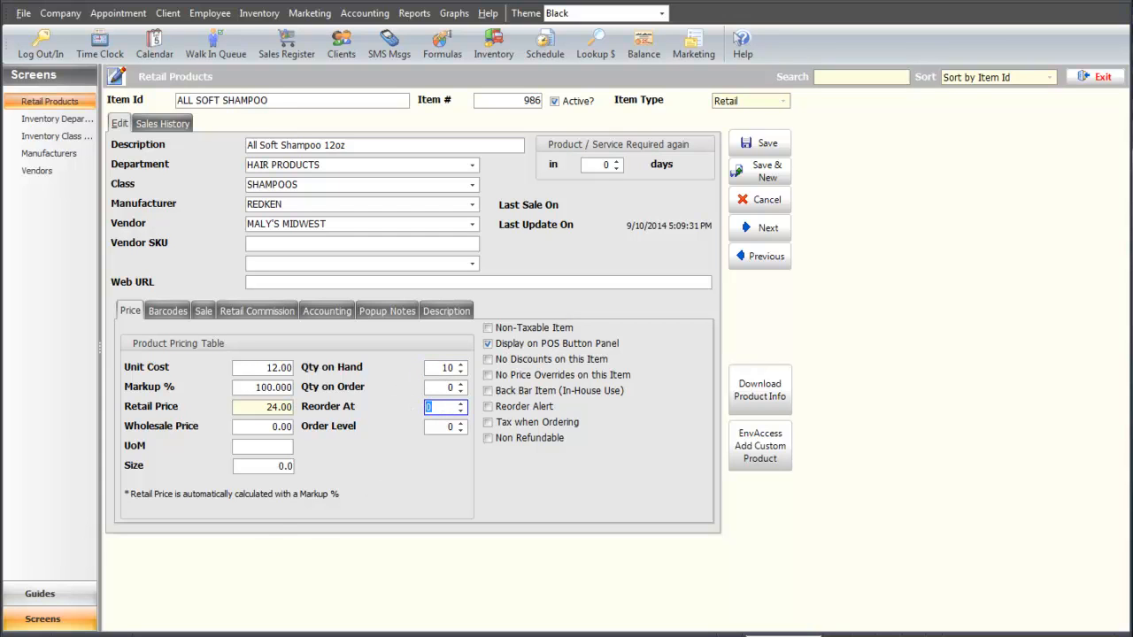
pyautogui.write('5')
pyautogui.click(445, 427)
pyautogui.moveTo(444, 425); pyautogui.dragTo(420, 429)
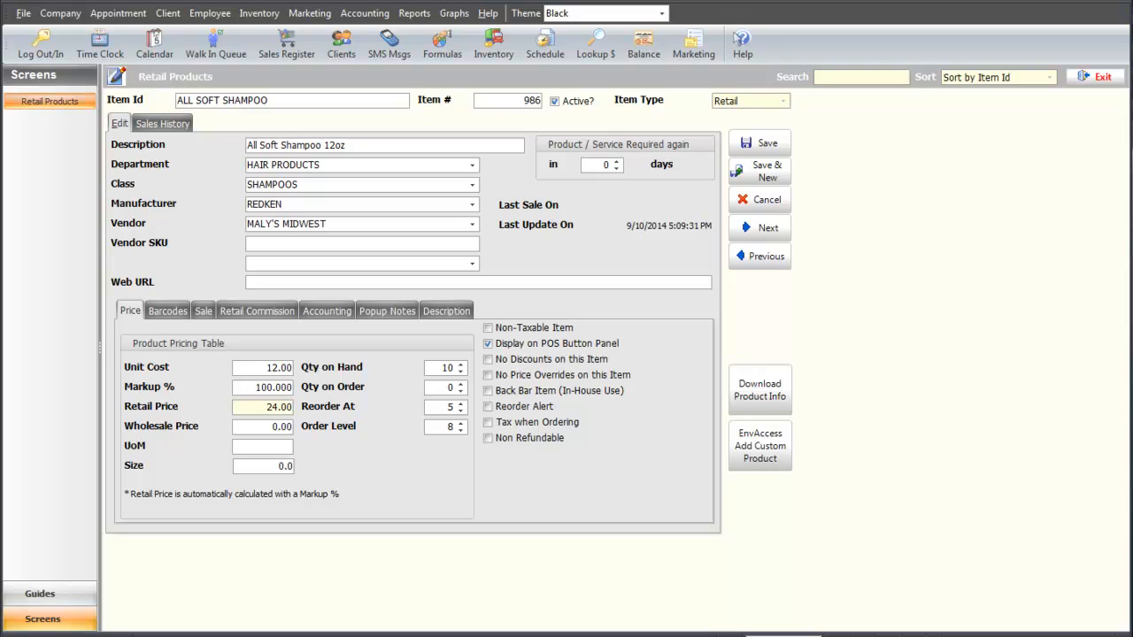
pyautogui.click(177, 314)
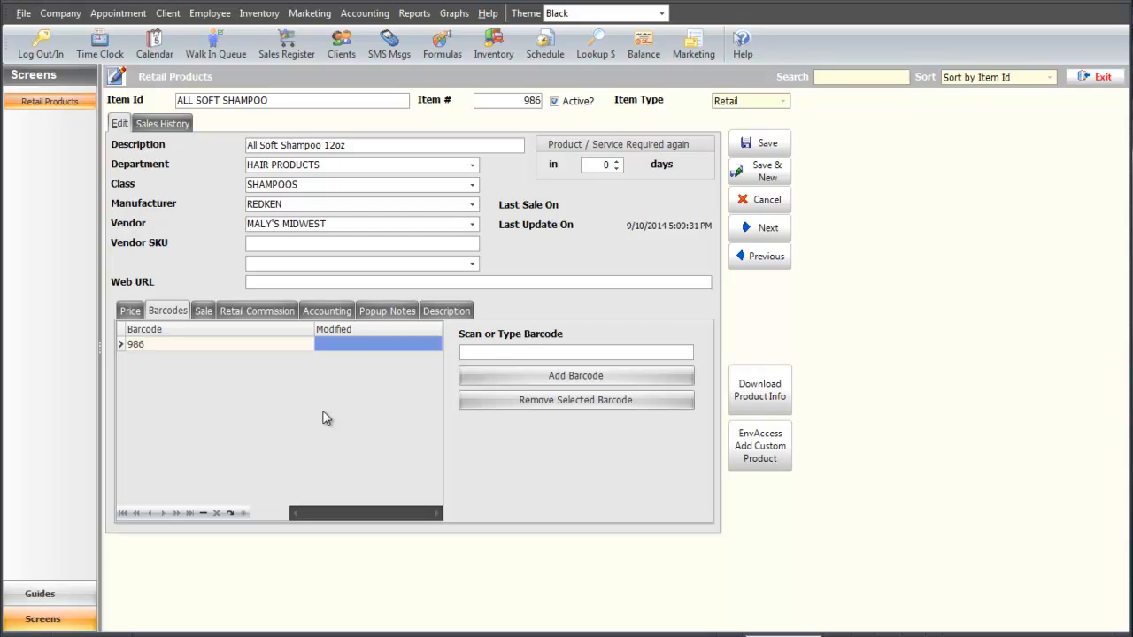
pyautogui.click(486, 354)
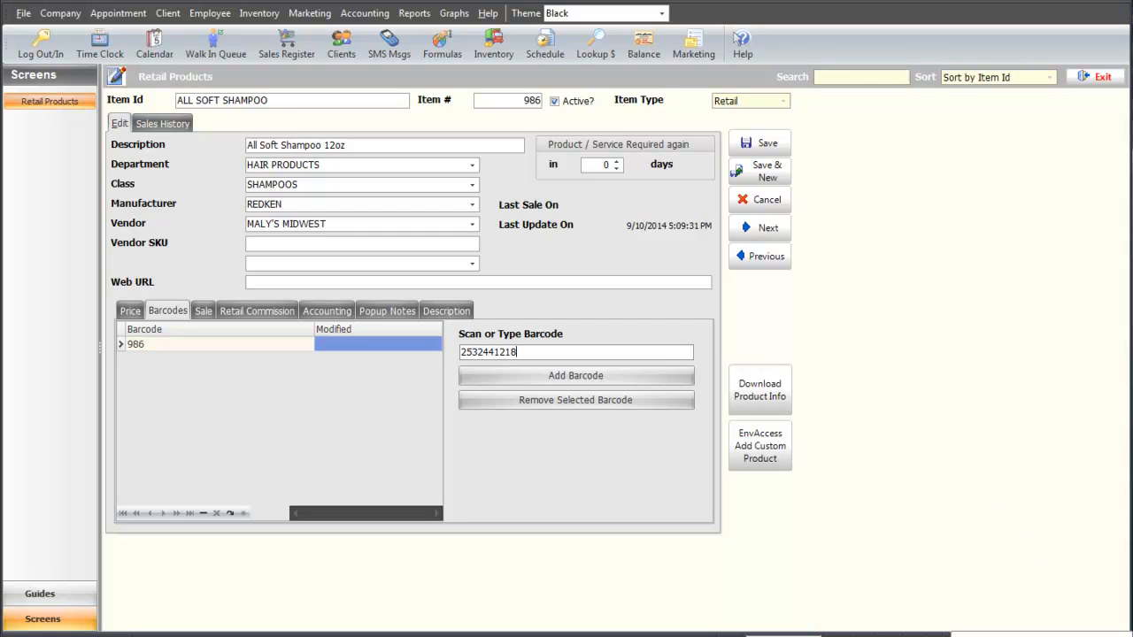
pyautogui.click(643, 383)
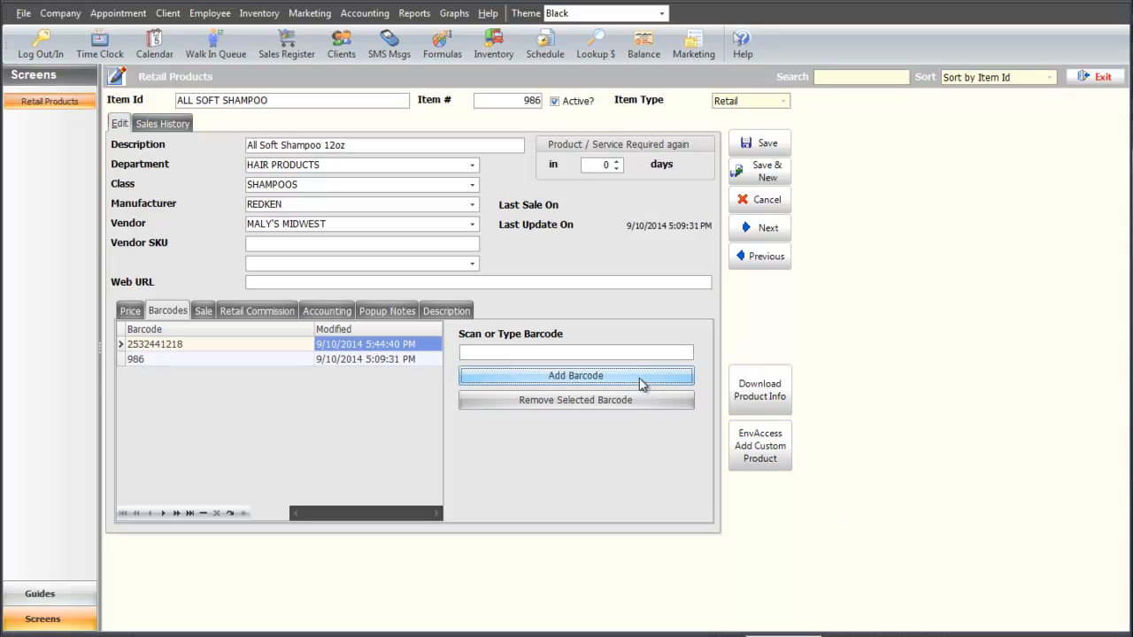
pyautogui.click(605, 353)
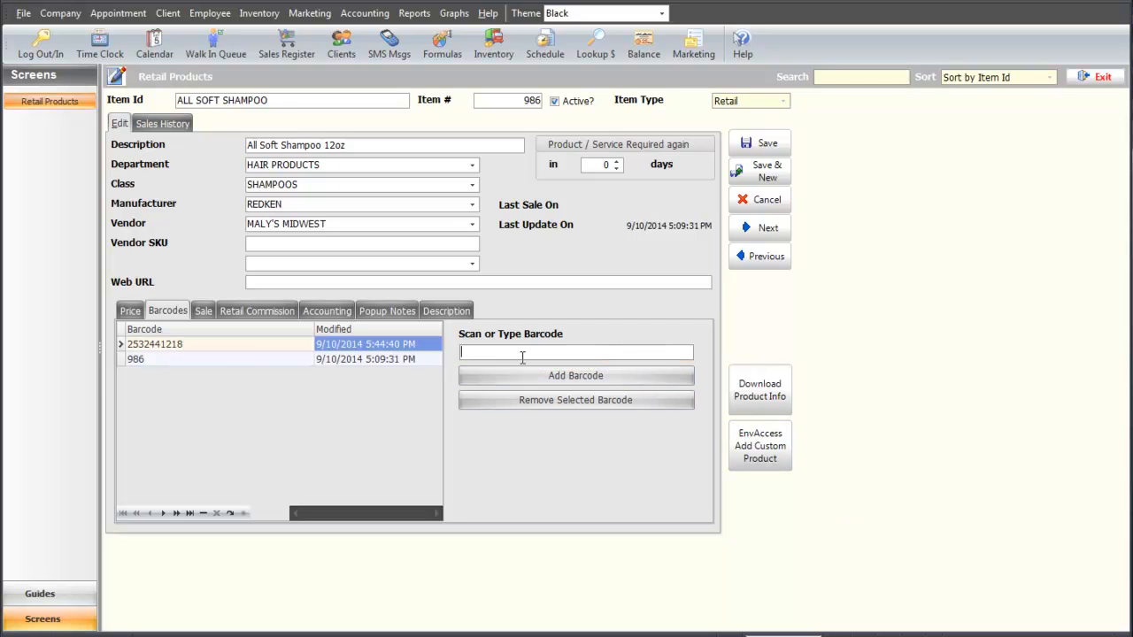
pyautogui.write('544658454554')
pyautogui.click(530, 380)
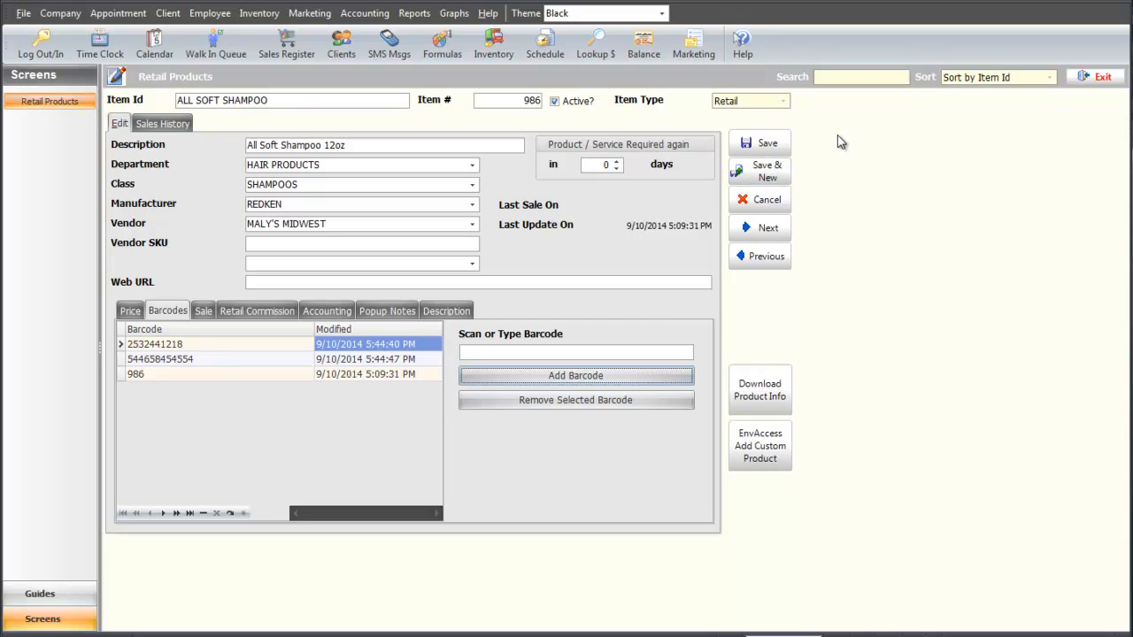
pyautogui.click(759, 143)
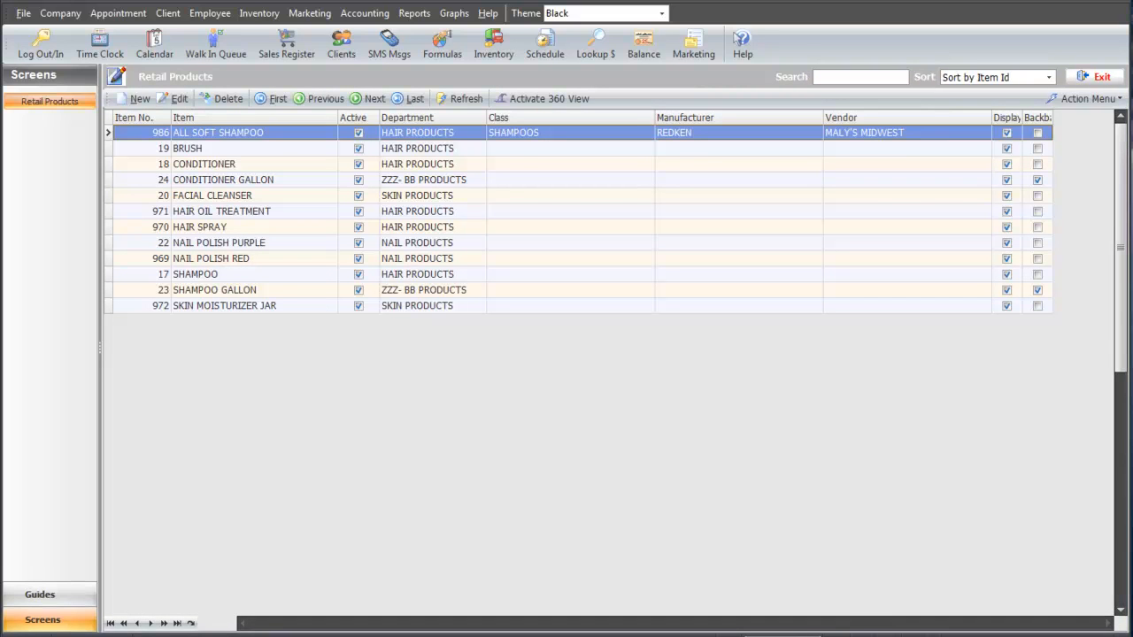
# Go to Inventory > Services and create a new blank service record (item 987).
pyautogui.click(258, 19)
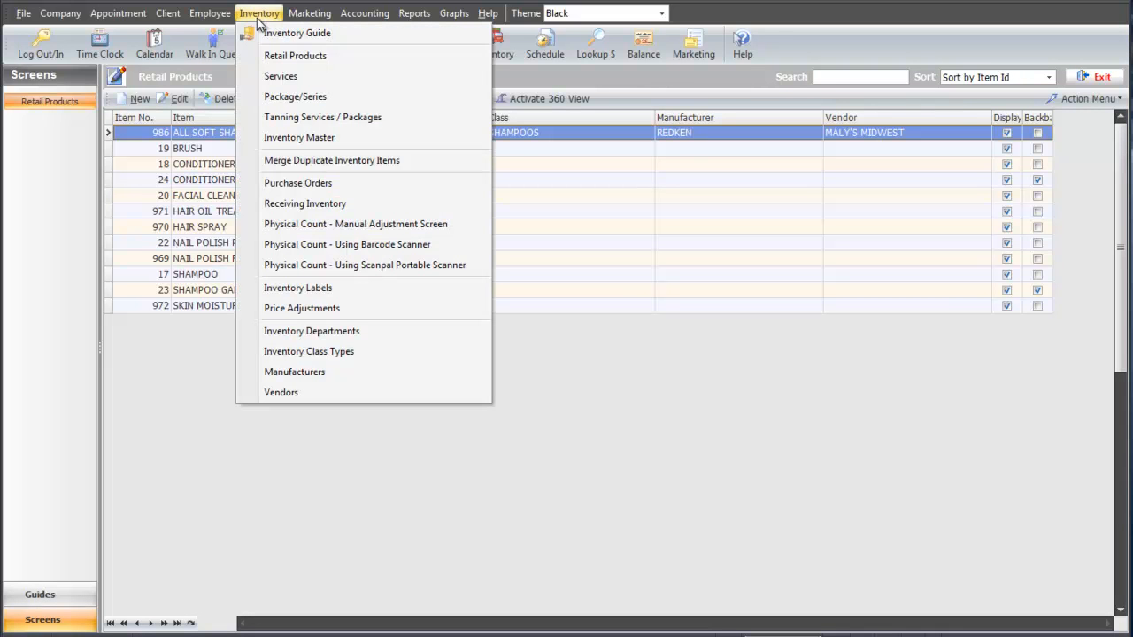
pyautogui.click(282, 80)
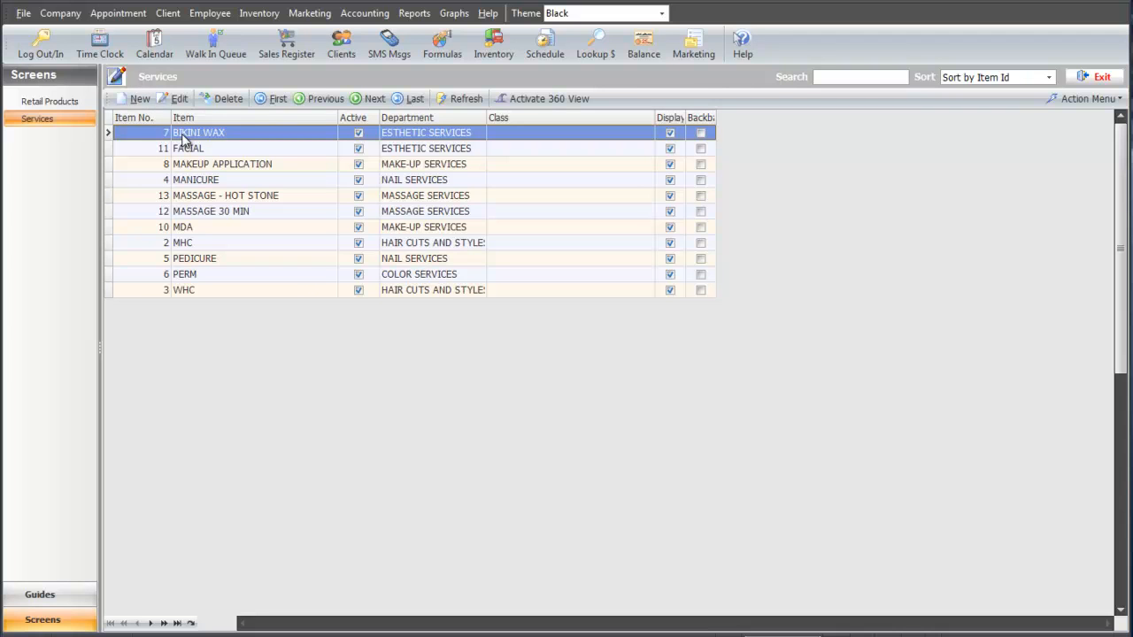
pyautogui.click(138, 99)
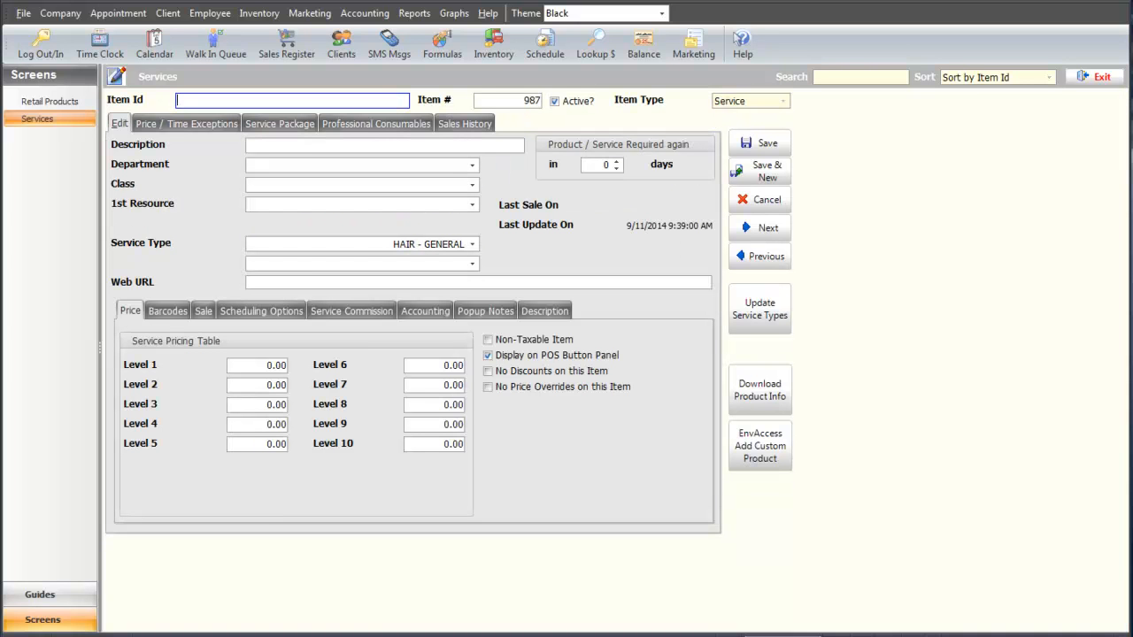
# Enter Item Id COLOR (F) with description 'Color - Full'.
pyautogui.write('COLOR (F)')
pyautogui.press('Tab')
pyautogui.write('Color - Full')
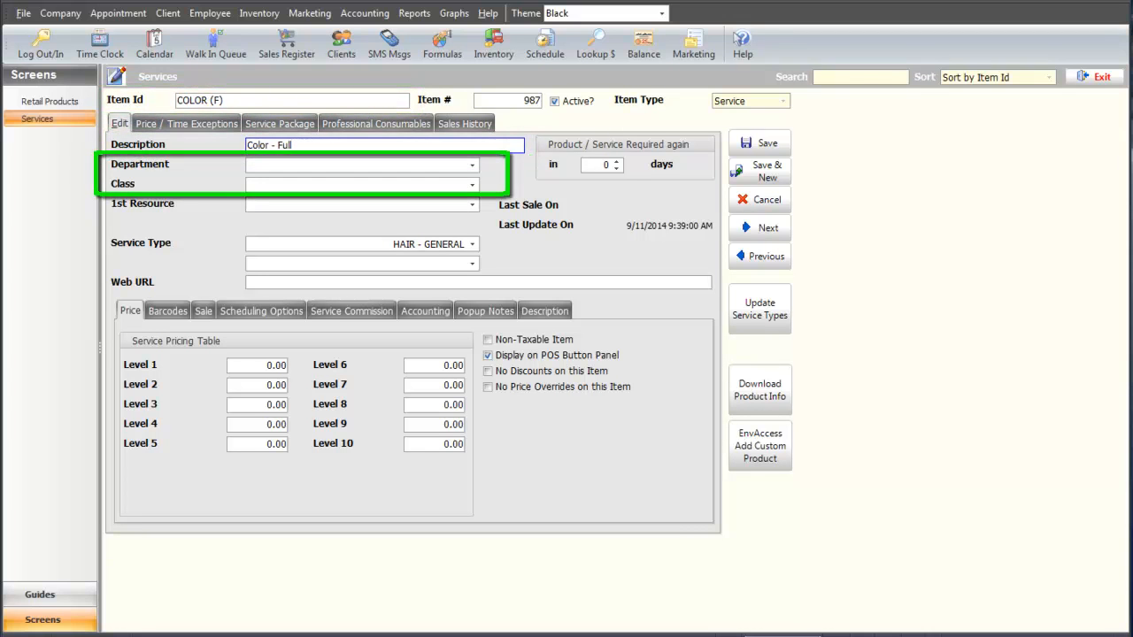
# Set the department to COLOR SERVICES and the class to CHEMICAL.
pyautogui.click(472, 165)
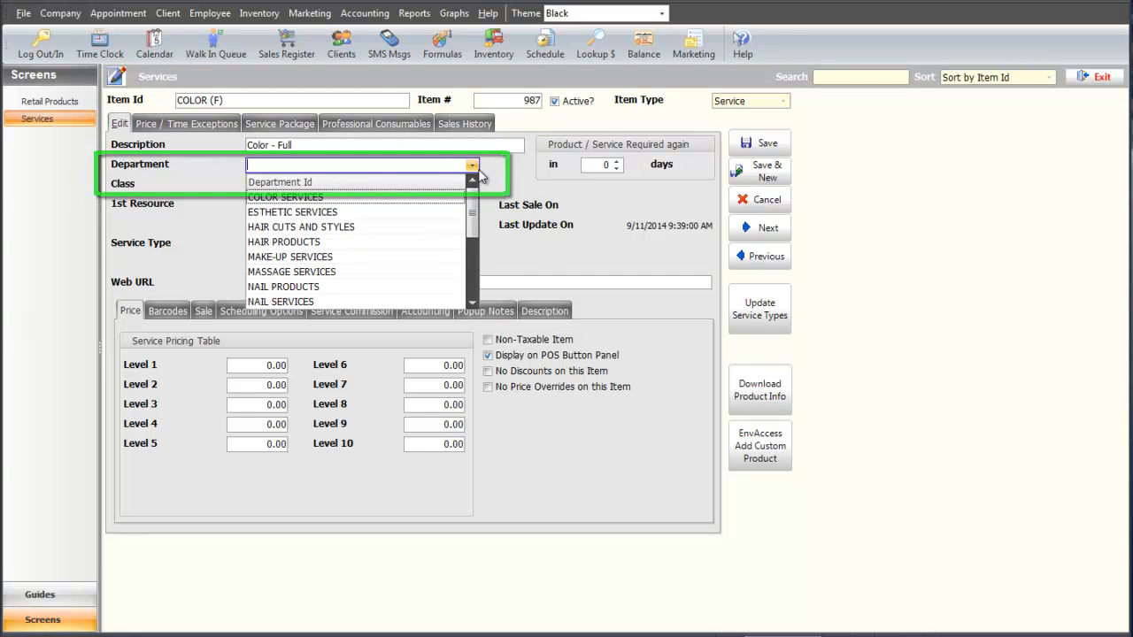
pyautogui.click(445, 197)
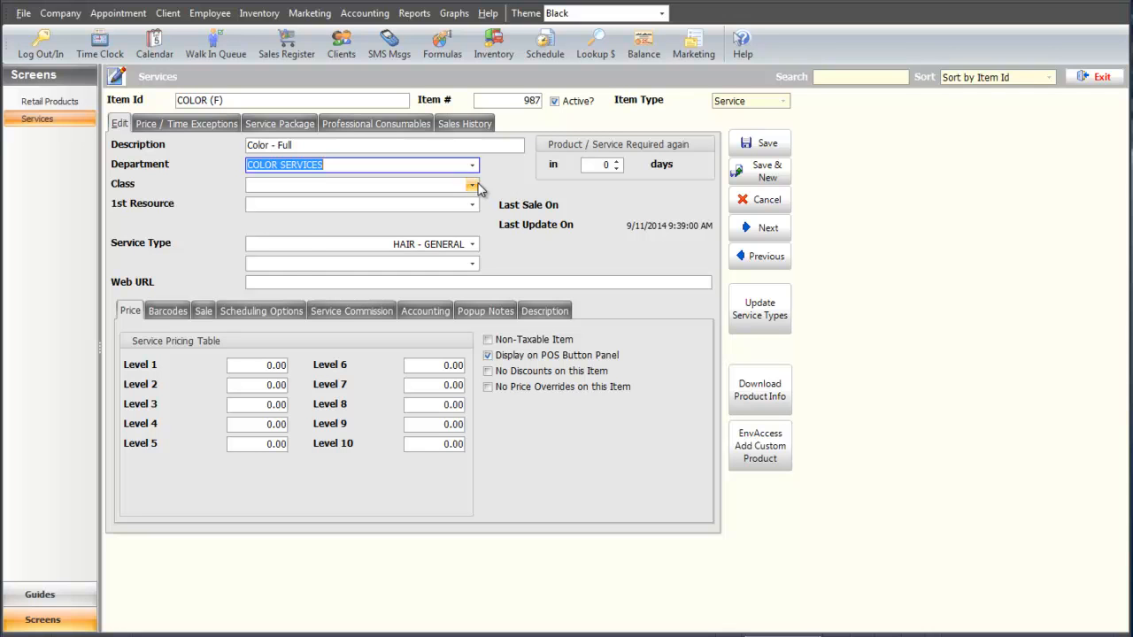
pyautogui.click(473, 185)
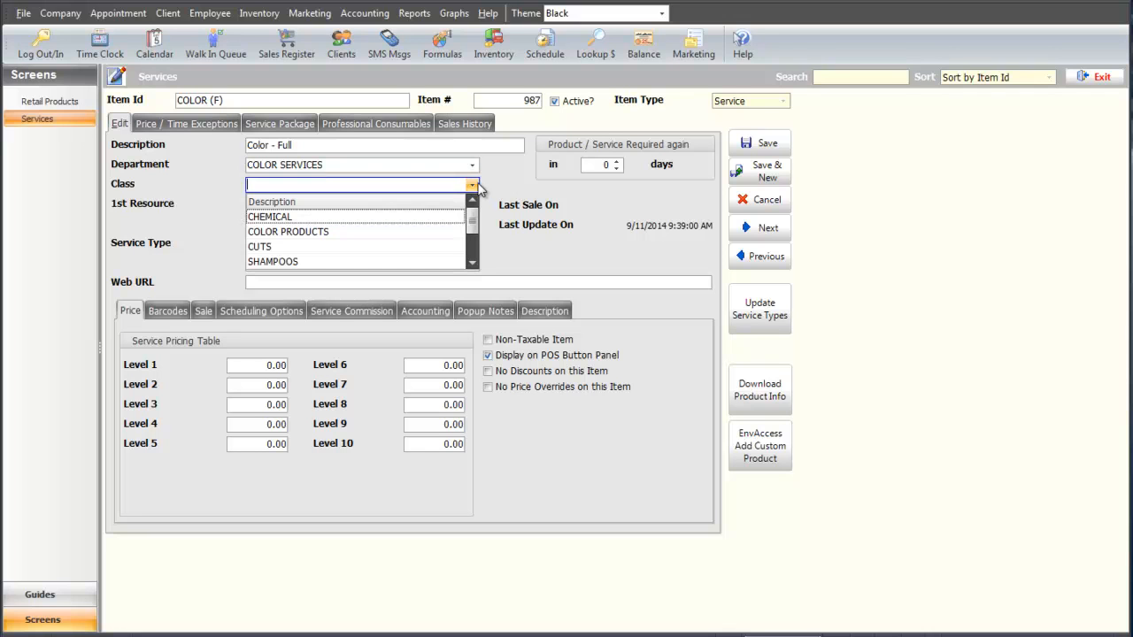
pyautogui.click(416, 216)
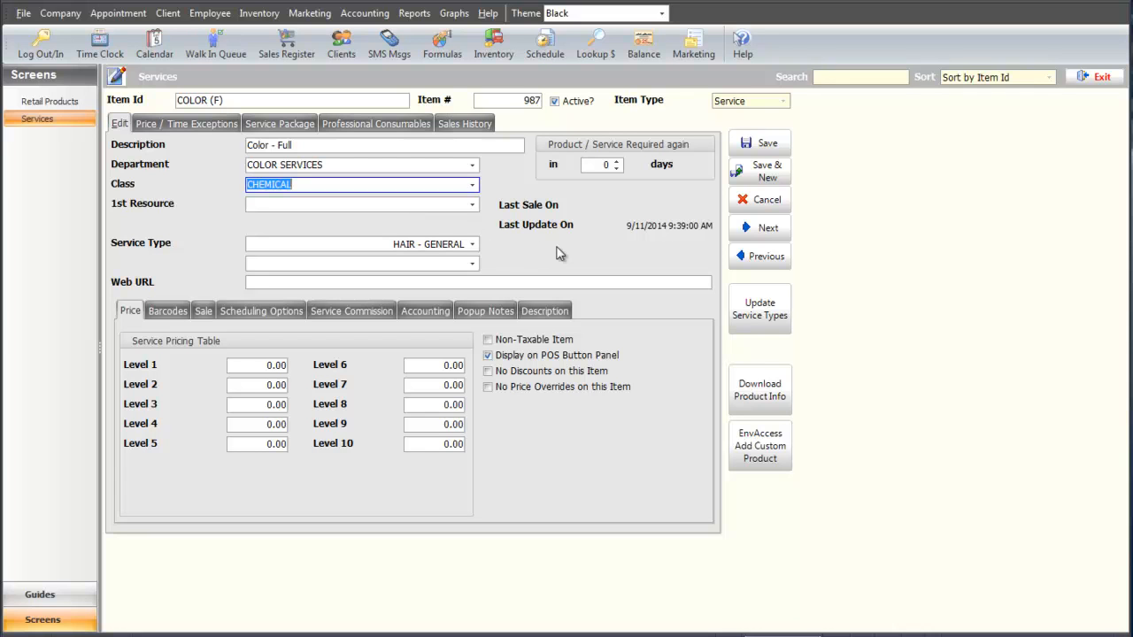
pyautogui.click(260, 13)
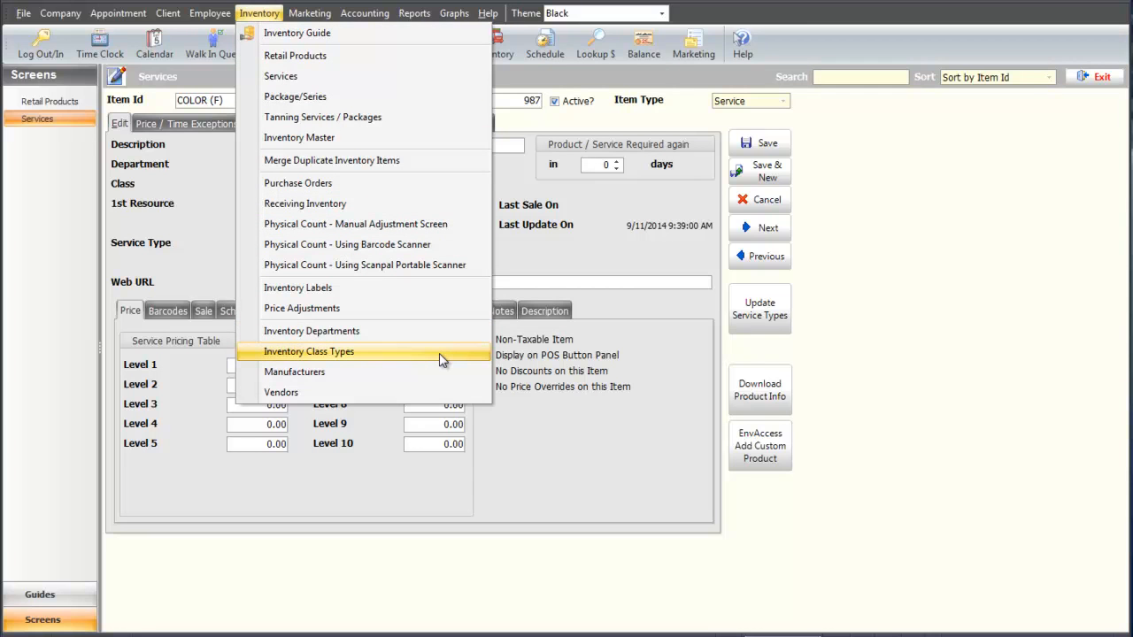
pyautogui.click(673, 344)
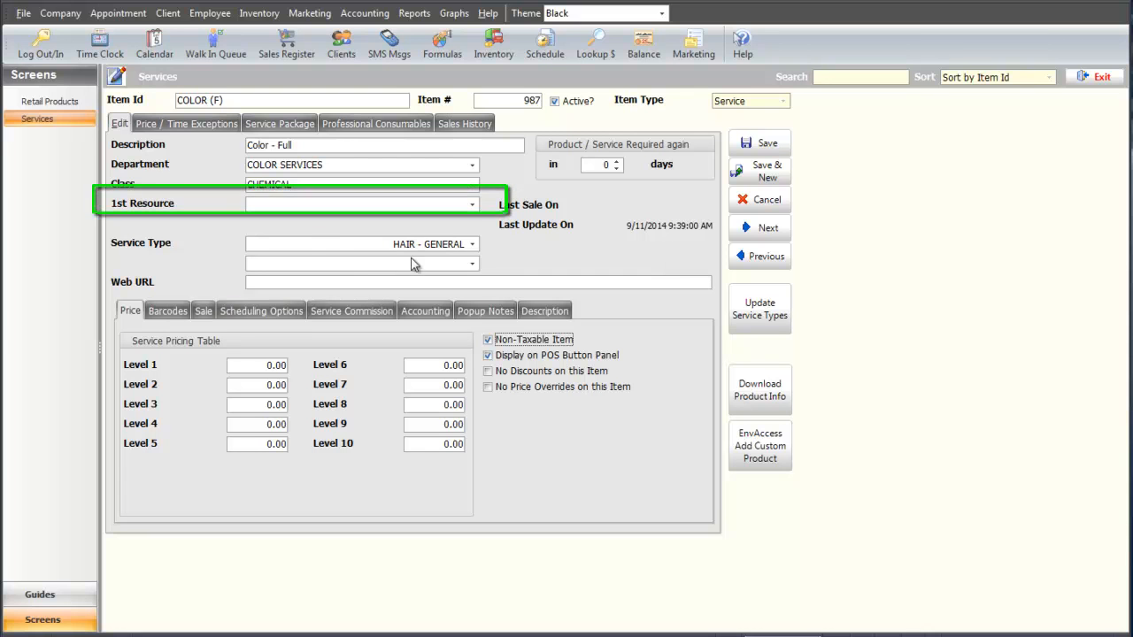
# Leave the resource category empty and set the service type to HAIR - CHEMICAL.
pyautogui.click(473, 206)
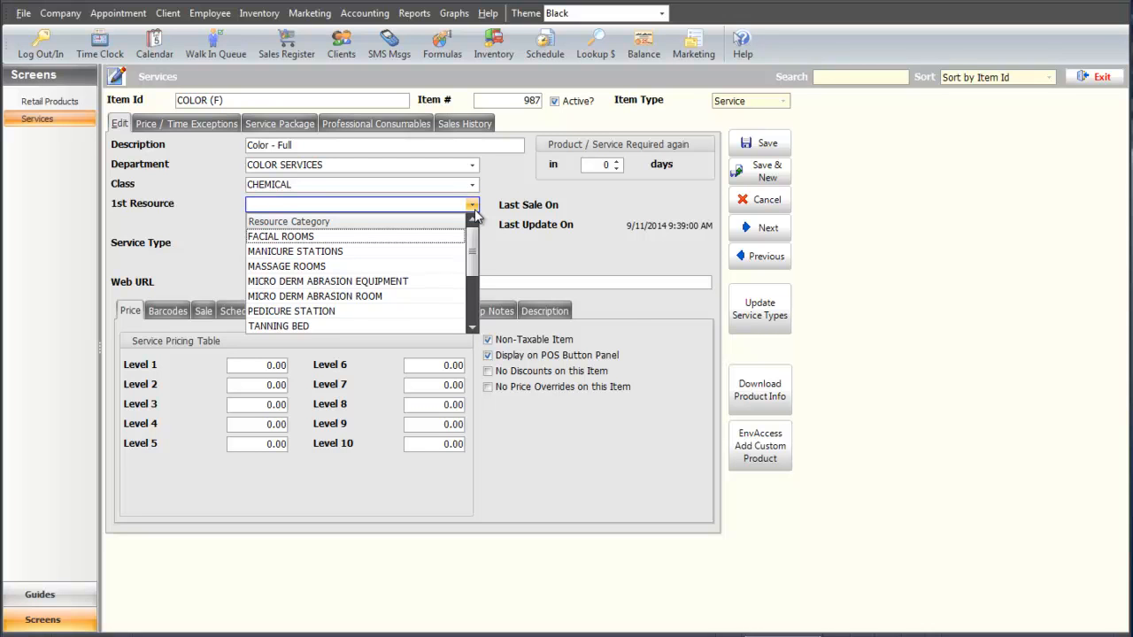
pyautogui.click(473, 206)
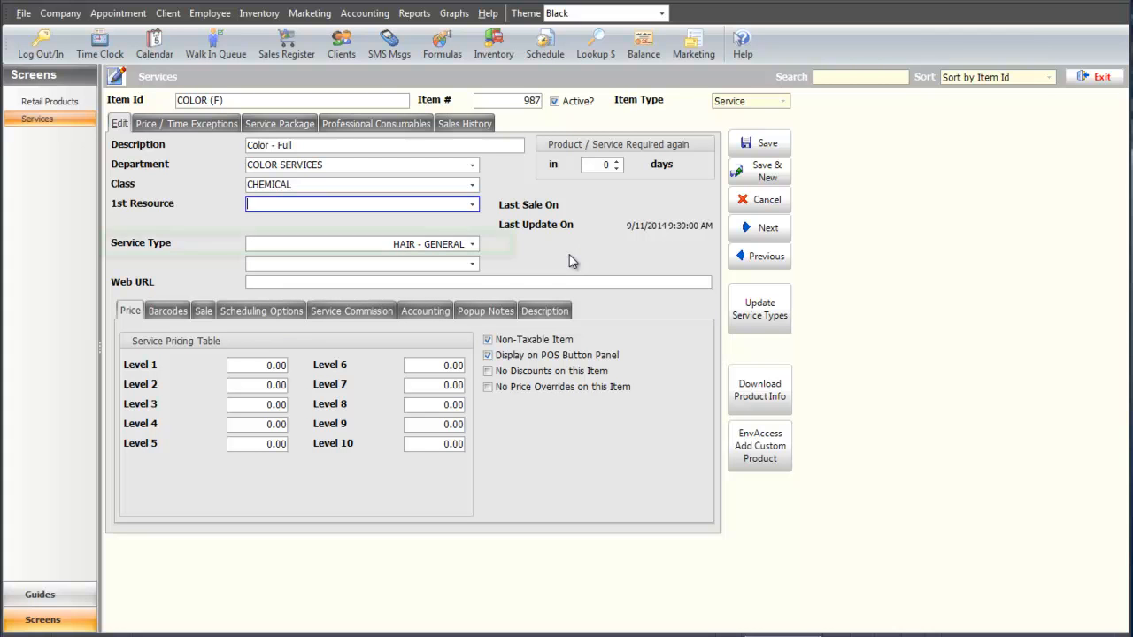
pyautogui.click(472, 245)
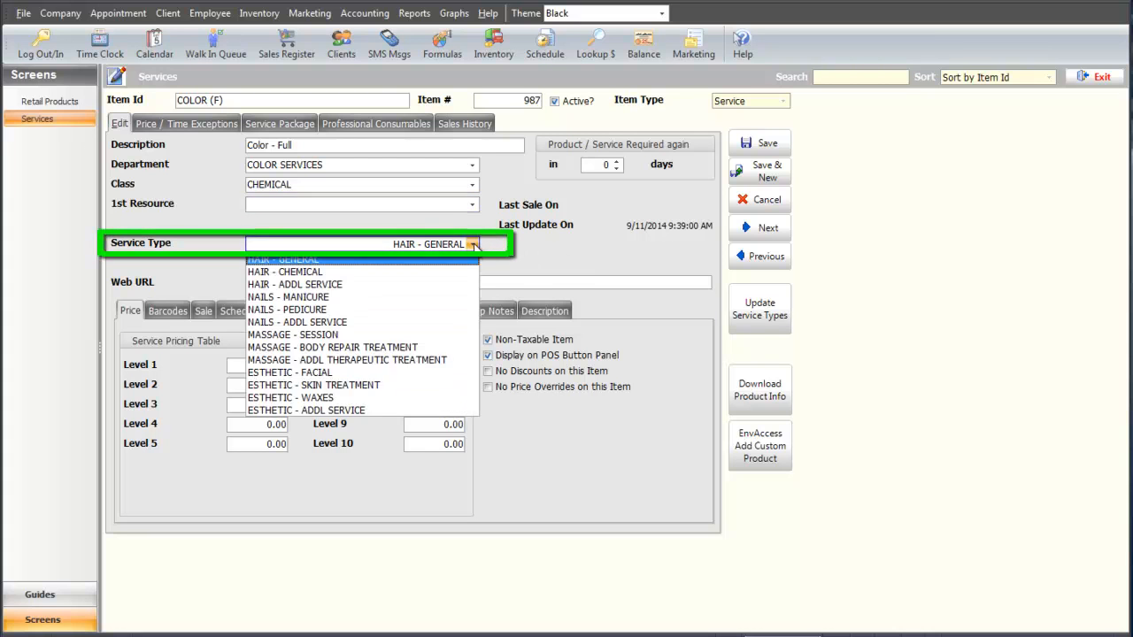
pyautogui.click(356, 271)
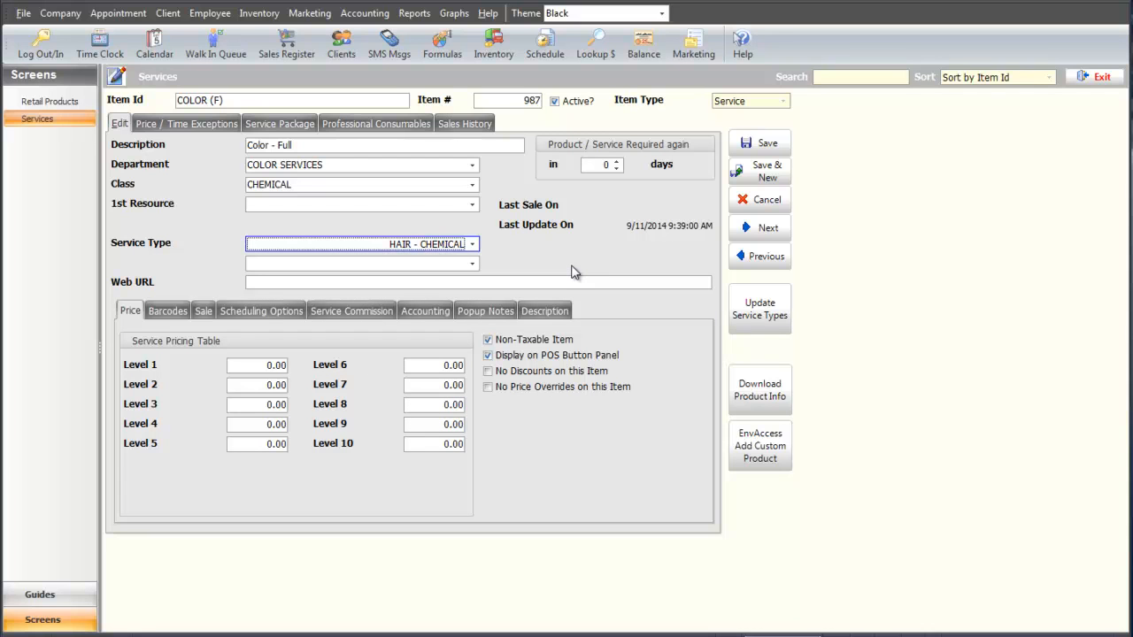
# Enter prices 65.00, 70.00, 75.00 and 80.00 for Levels 1–4.
pyautogui.press('BackSpace')
pyautogui.press('BackSpace')
pyautogui.press('BackSpace')
pyautogui.press('BackSpace')
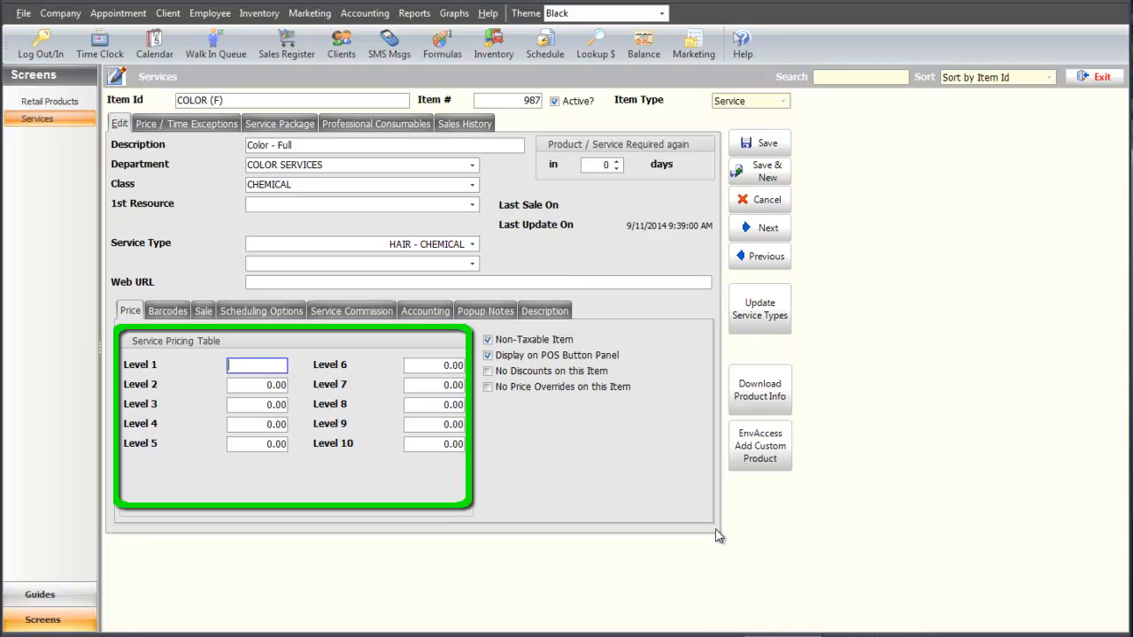
pyautogui.write('65.00')
pyautogui.press('Tab')
pyautogui.write('70.00')
pyautogui.press('Tab')
pyautogui.write('75.00')
pyautogui.press('Tab')
pyautogui.write('80.00')
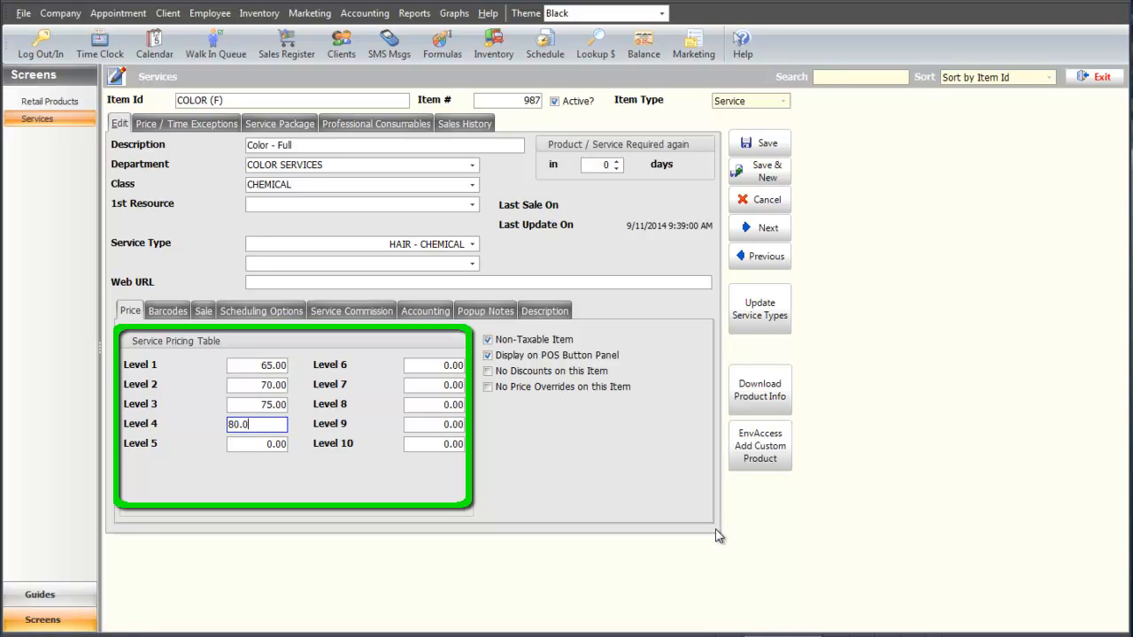
pyautogui.press('Tab')
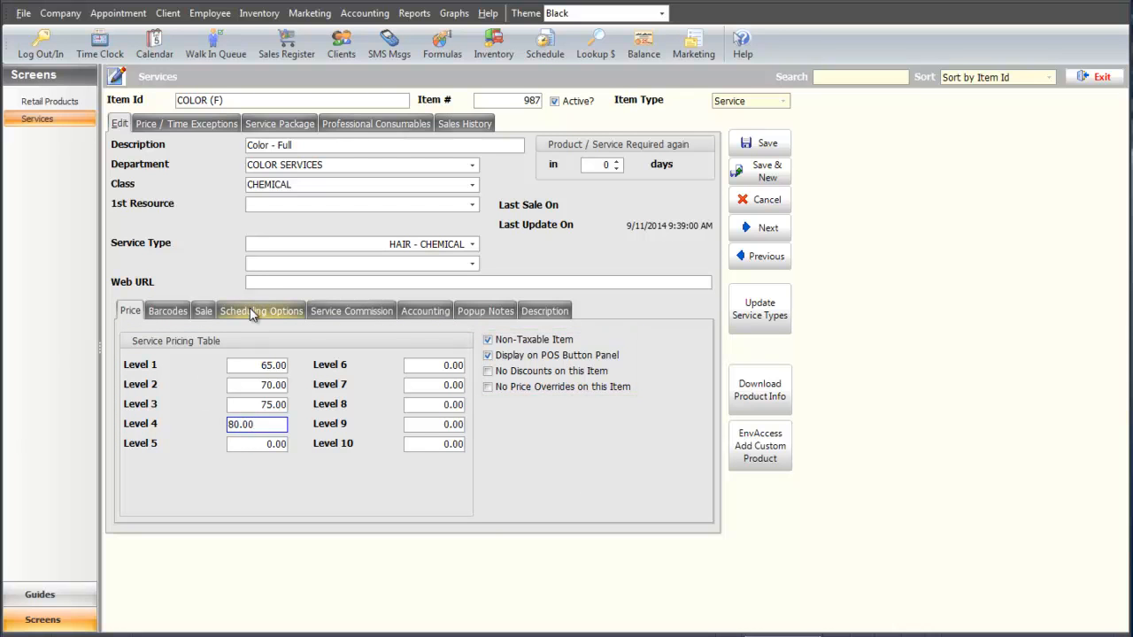
# On Scheduling Options, set the Initial/Setup time to 00:45.
pyautogui.click(252, 313)
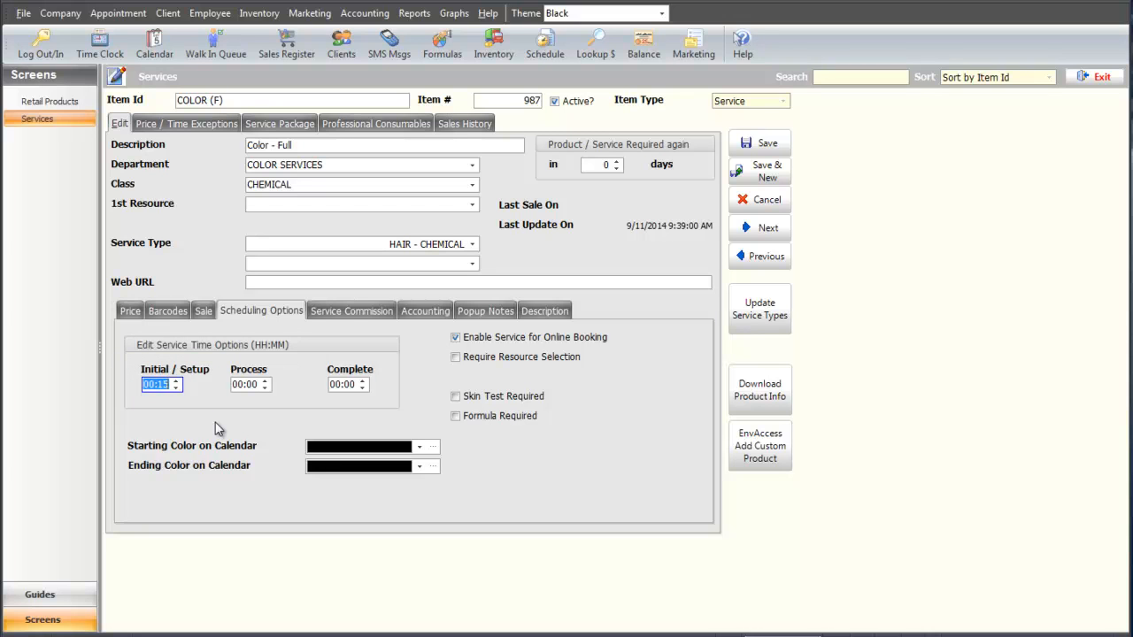
pyautogui.click(160, 384)
pyautogui.click(159, 385)
pyautogui.write('4')
# Set the Process time to 00:30 and the Complete time to 00:30.
pyautogui.click(248, 385)
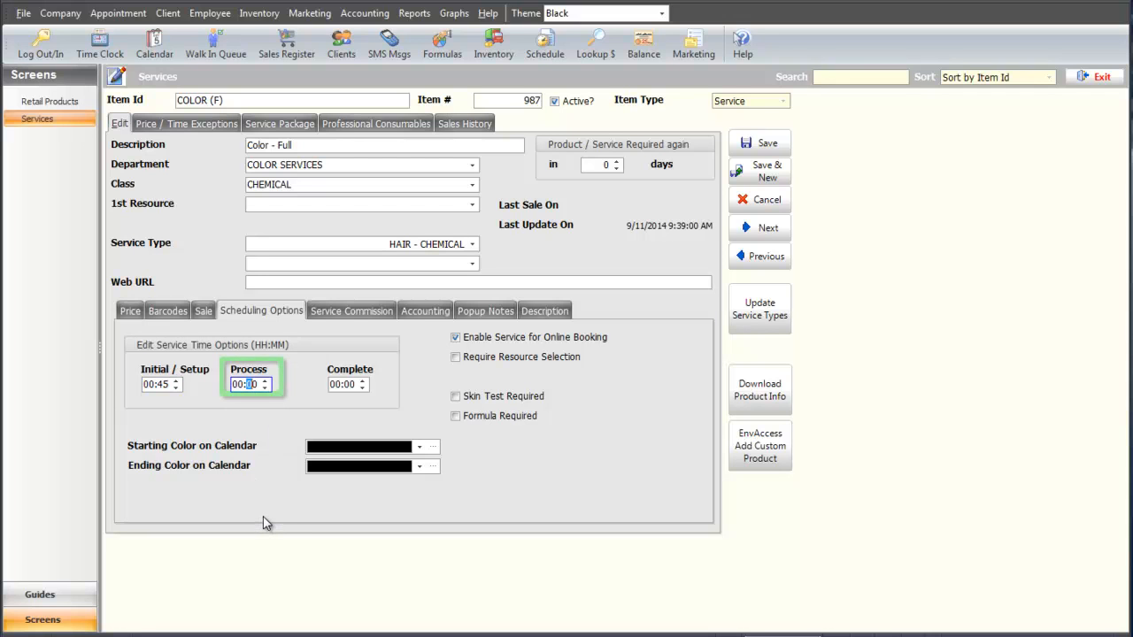
pyautogui.write('30')
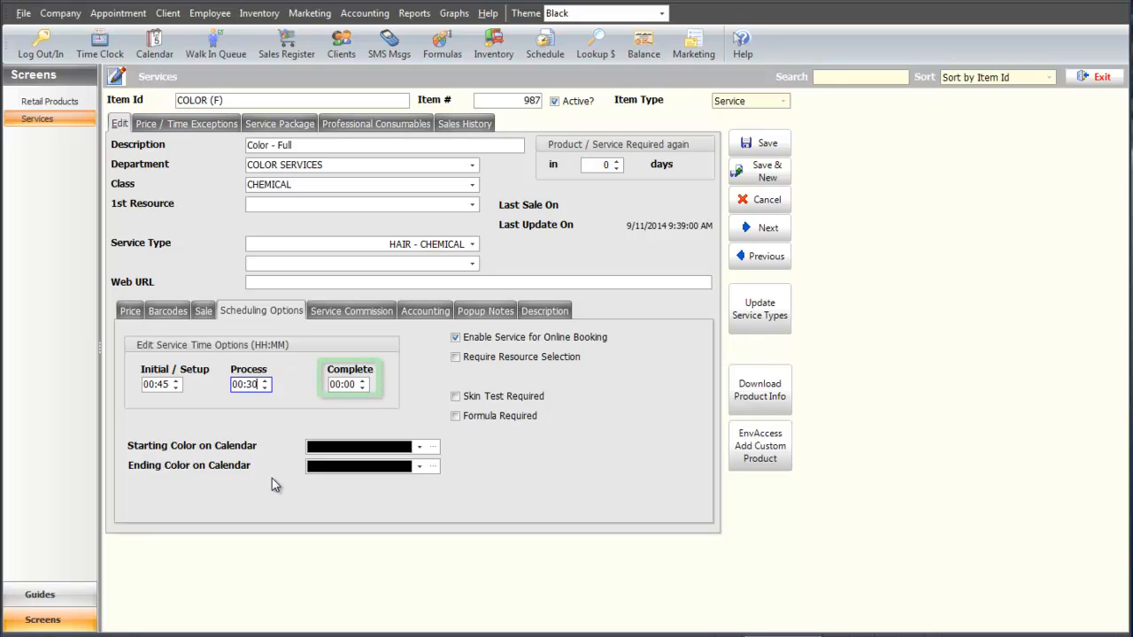
pyautogui.click(347, 384)
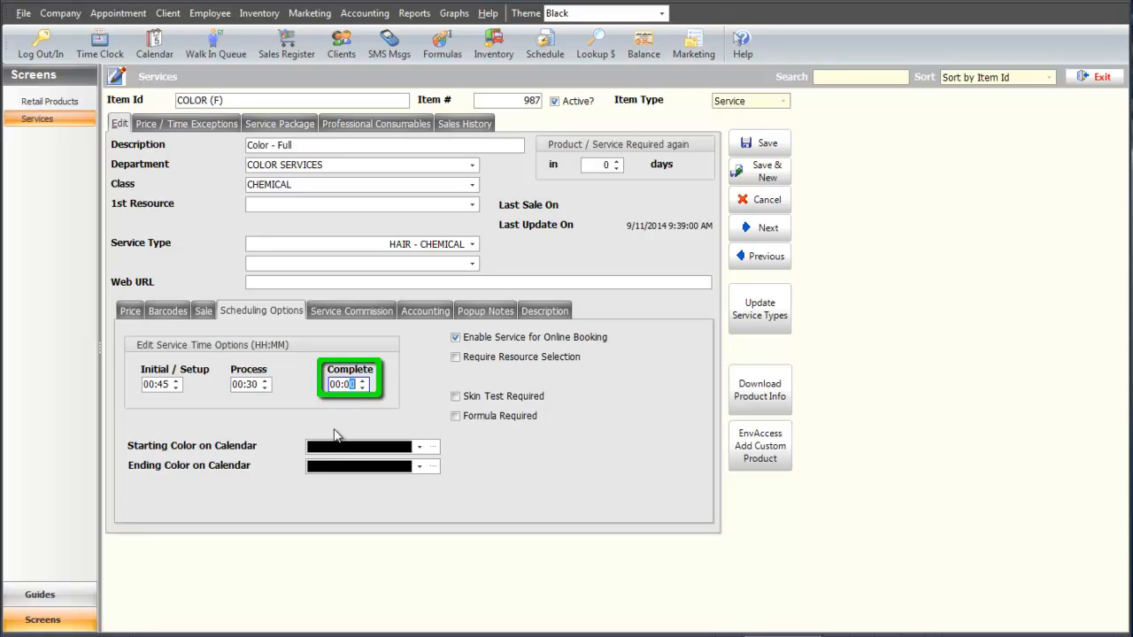
pyautogui.click(346, 386)
pyautogui.write('3')
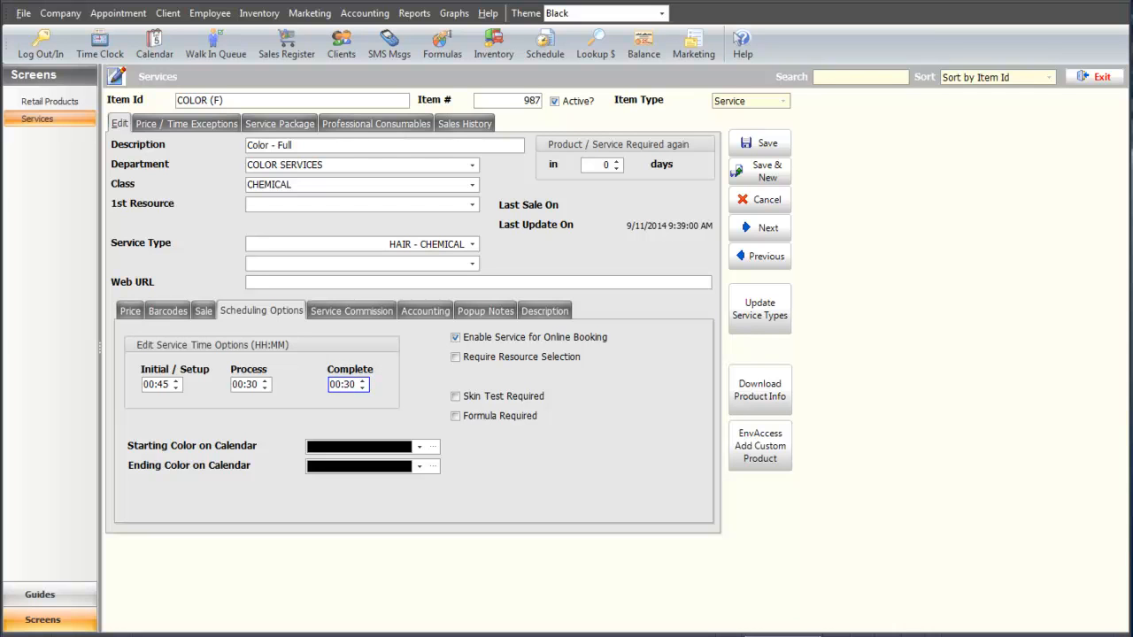
# Open the HC & COL service at its Service Package tab.
pyautogui.click(371, 311)
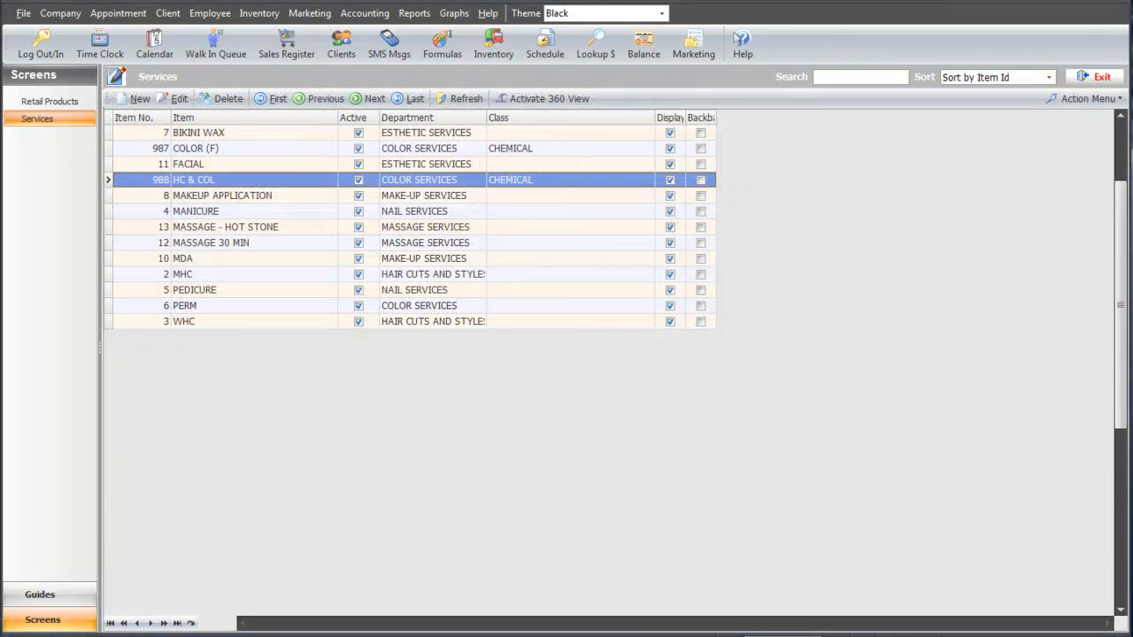
pyautogui.doubleClick(259, 183)
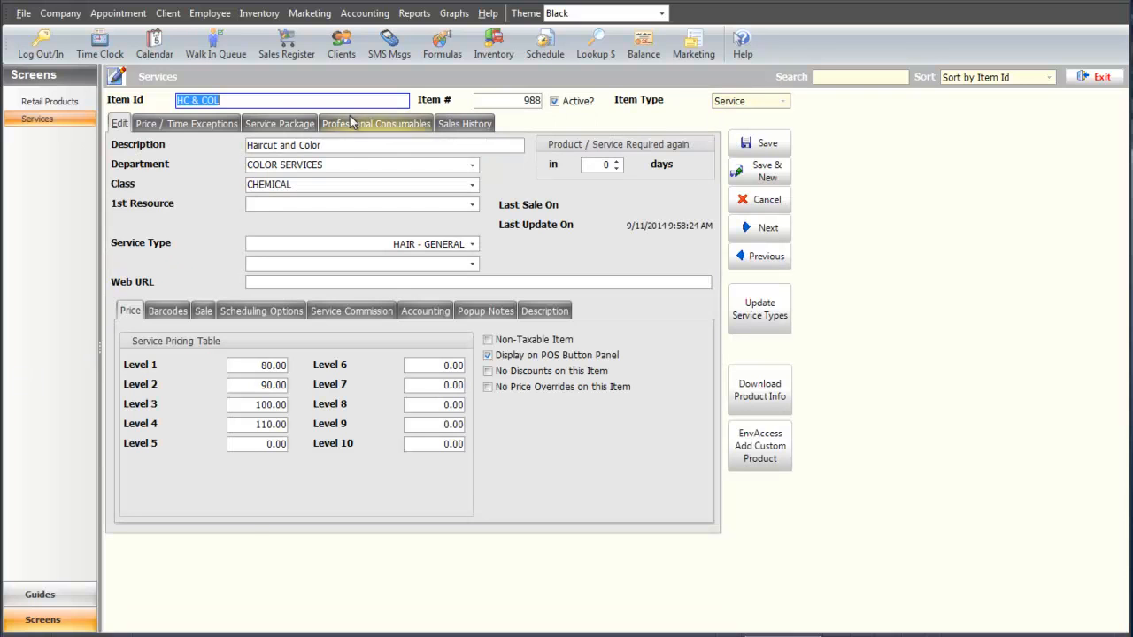
pyautogui.click(296, 122)
# Add WHC and COLOR (F) as the two services in the HC & COL package.
pyautogui.click(296, 159)
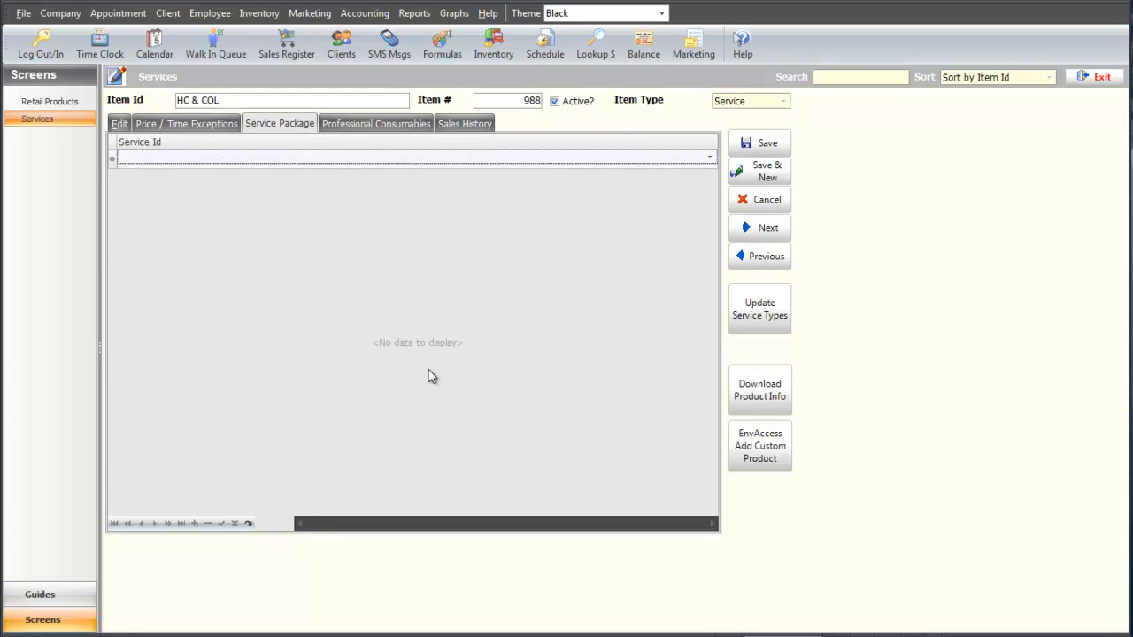
pyautogui.write('WHC')
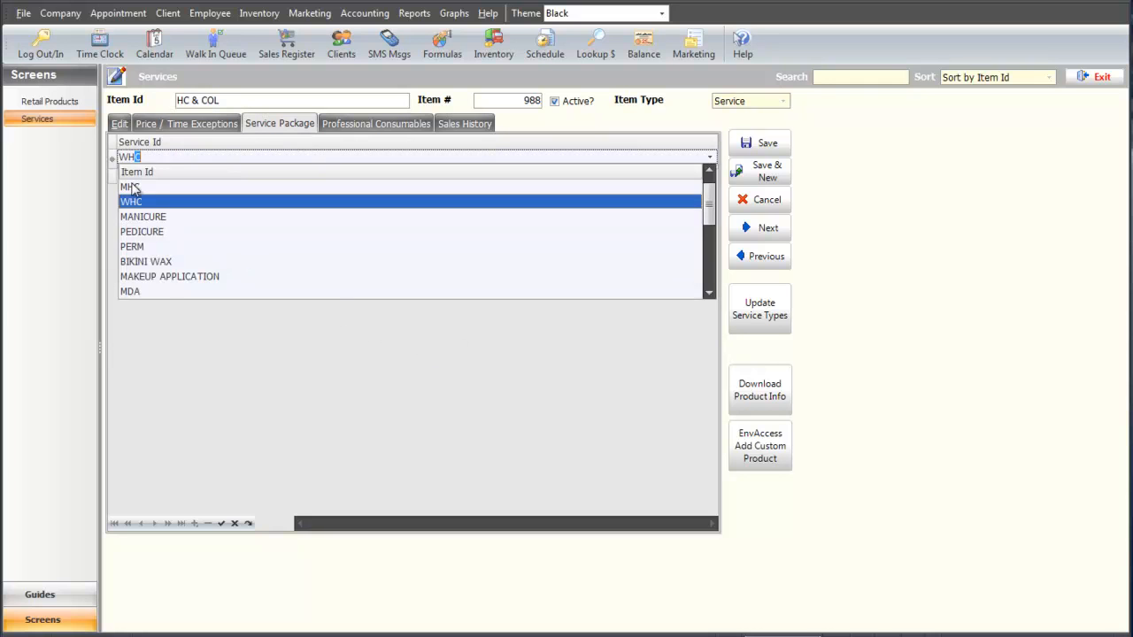
pyautogui.click(136, 204)
pyautogui.click(221, 522)
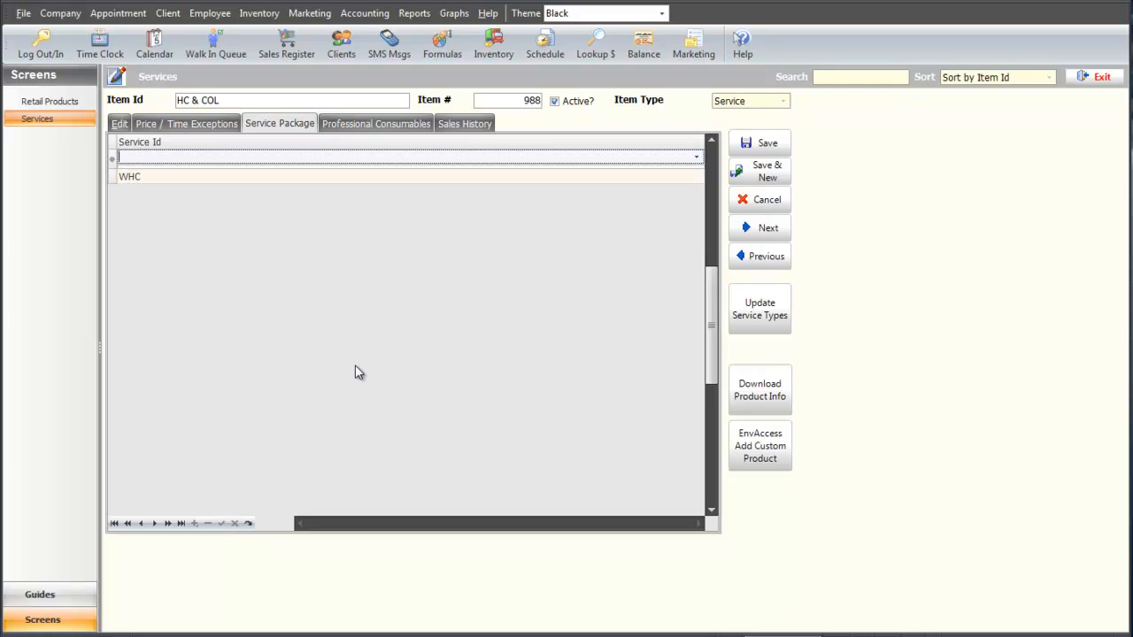
pyautogui.write('COLOR (F')
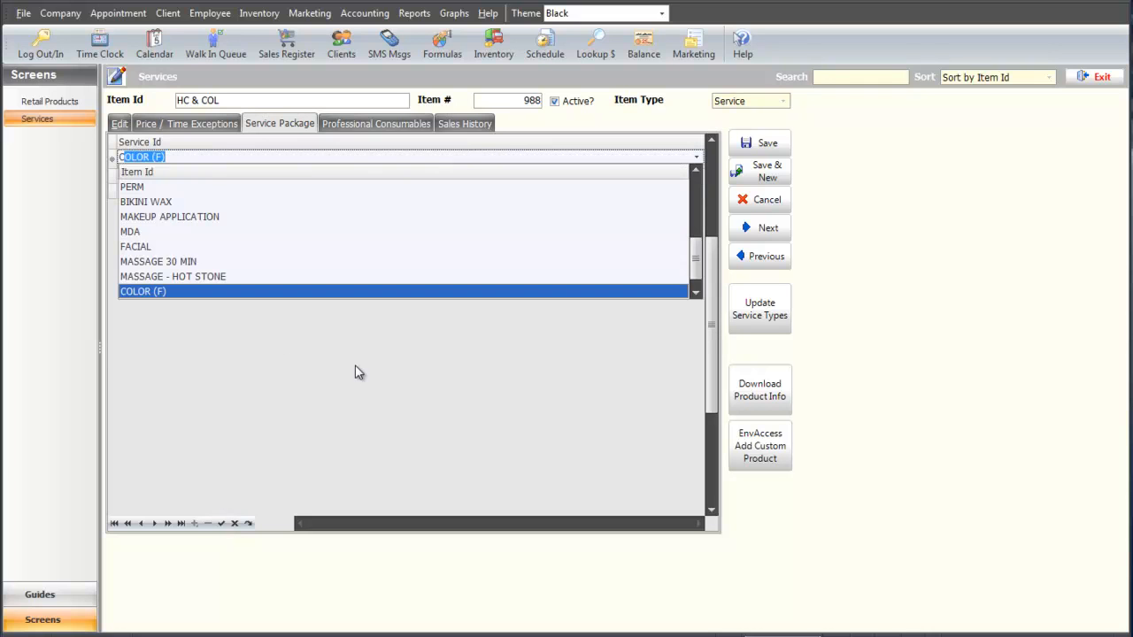
pyautogui.click(213, 302)
pyautogui.click(221, 523)
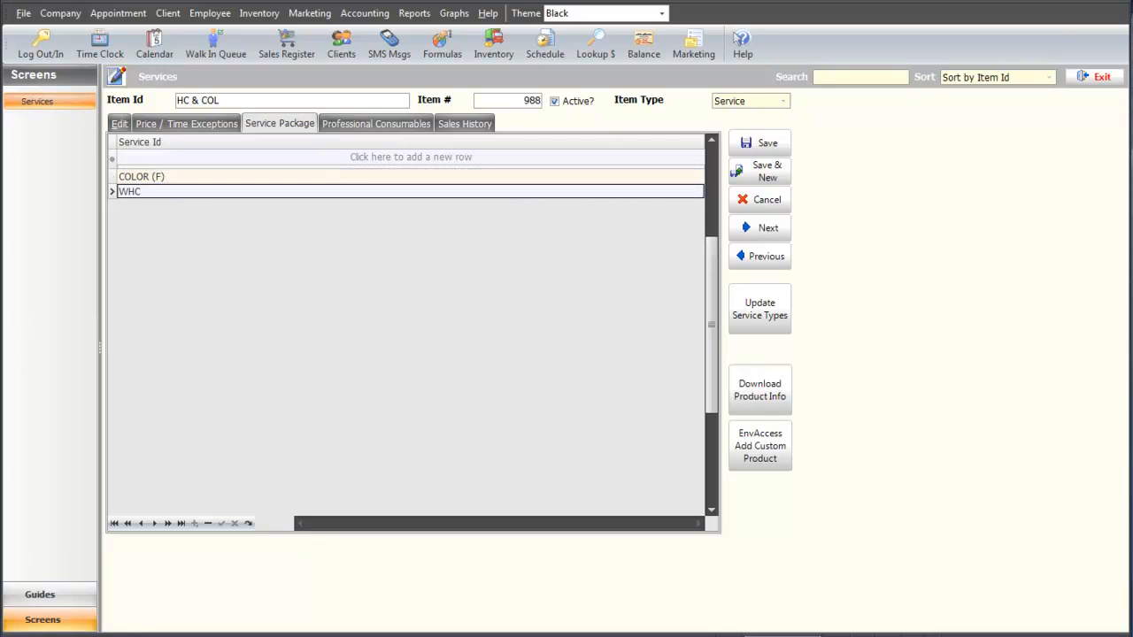
pyautogui.click(333, 123)
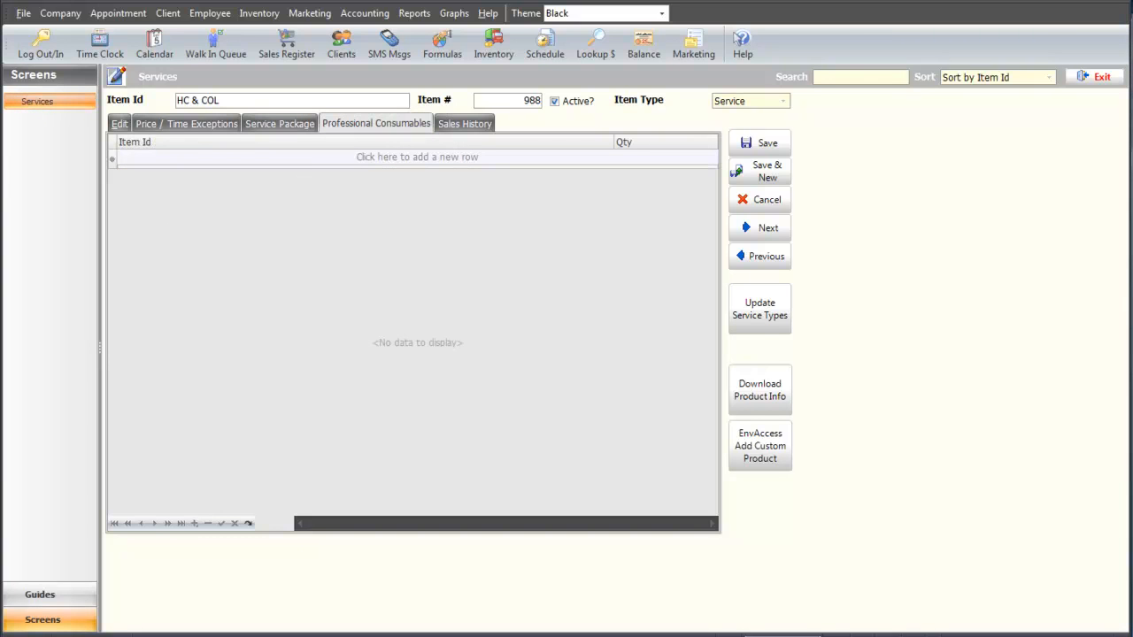
# Add GLOVES with quantity 2 as a professional consumable for HC & COL.
pyautogui.click(274, 160)
pyautogui.write('GLOVES')
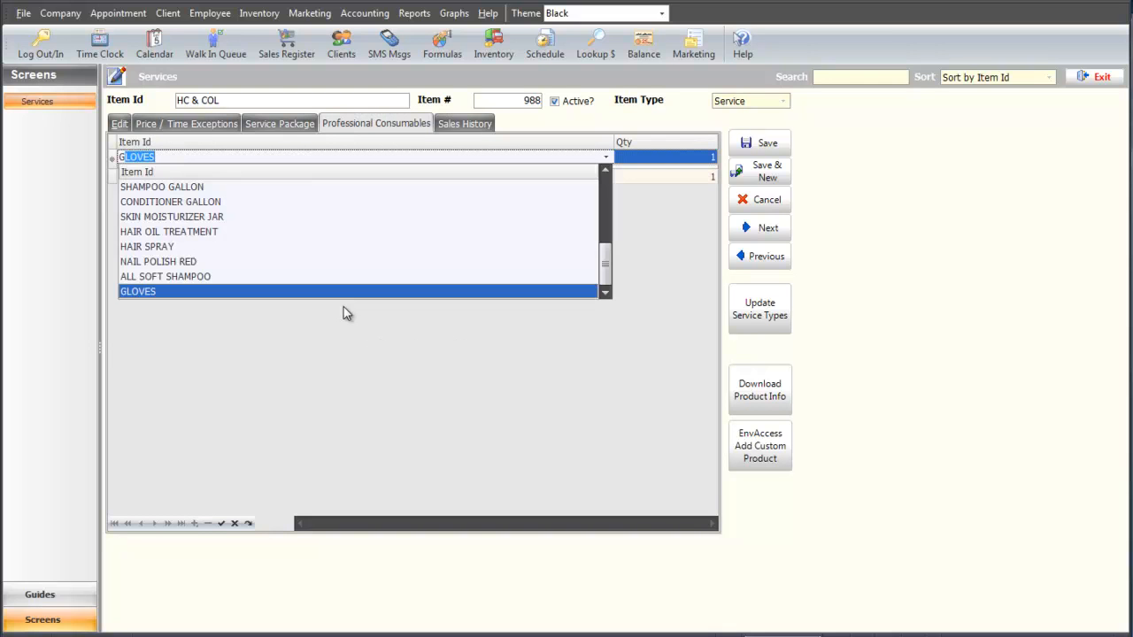
pyautogui.press('Return')
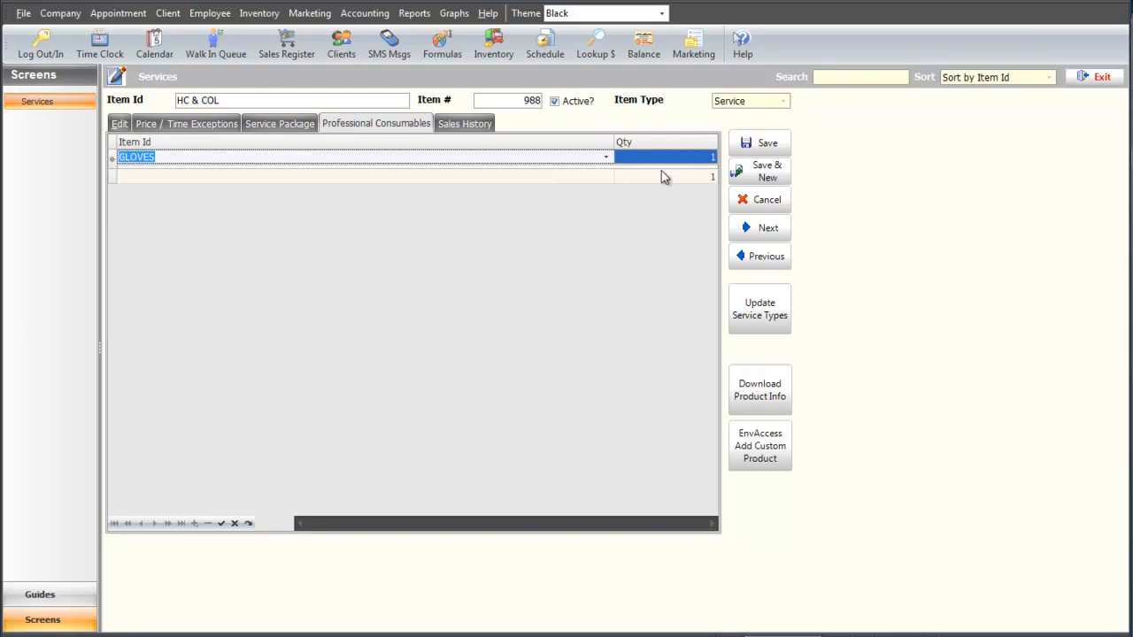
pyautogui.click(686, 162)
pyautogui.write('2')
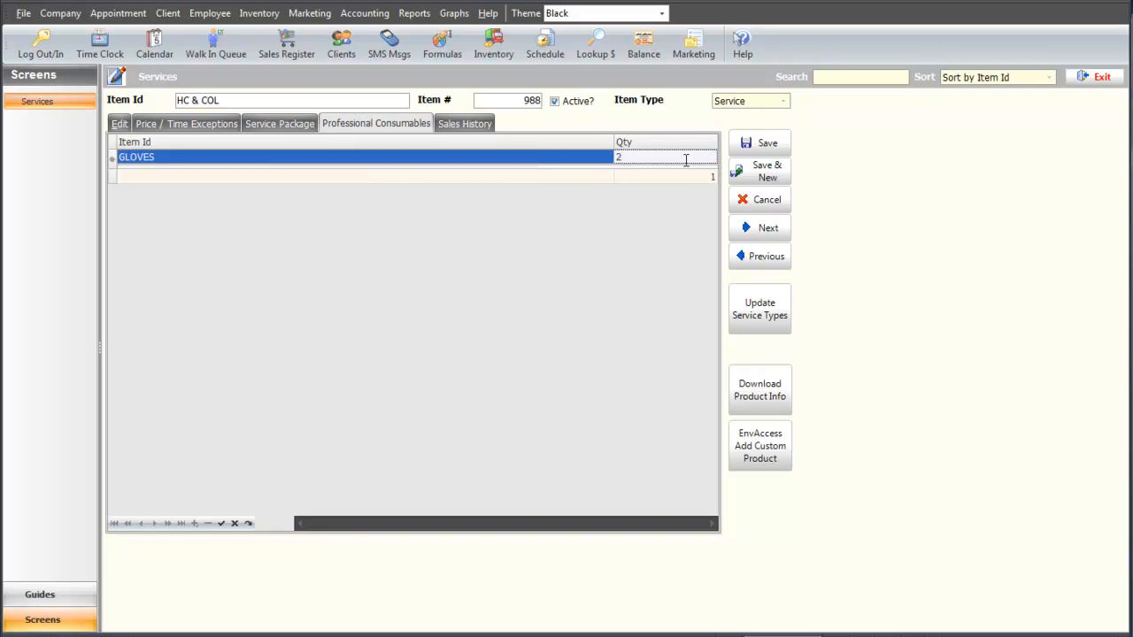
pyautogui.click(221, 523)
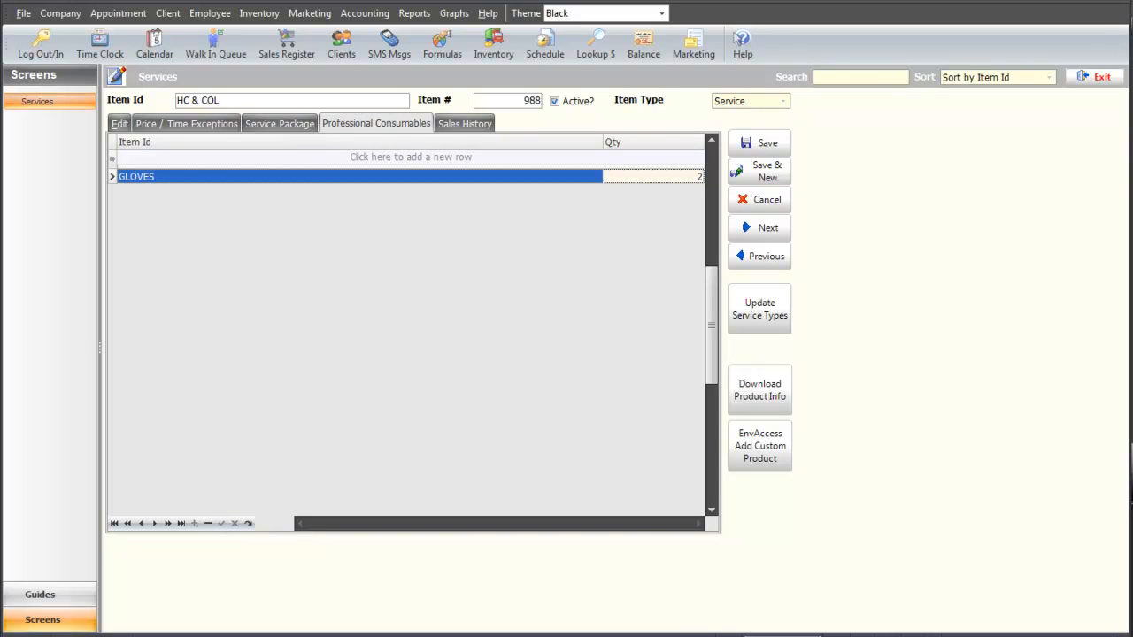
# Save HC & COL and bring up the Inventory Report Menu under Reports.
pyautogui.click(768, 145)
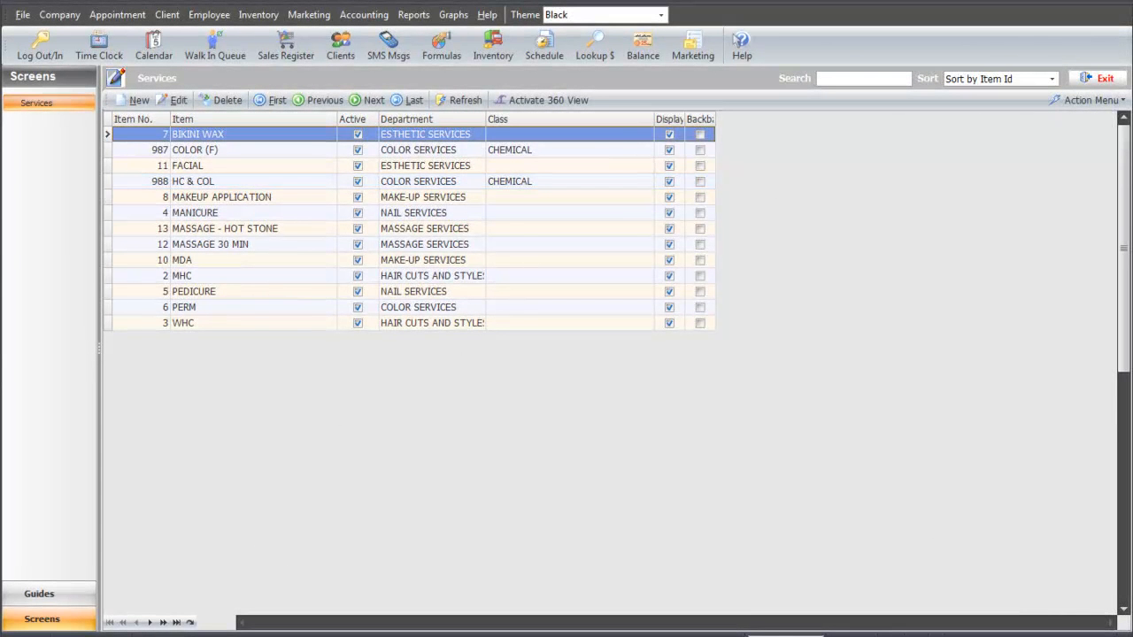
pyautogui.click(413, 15)
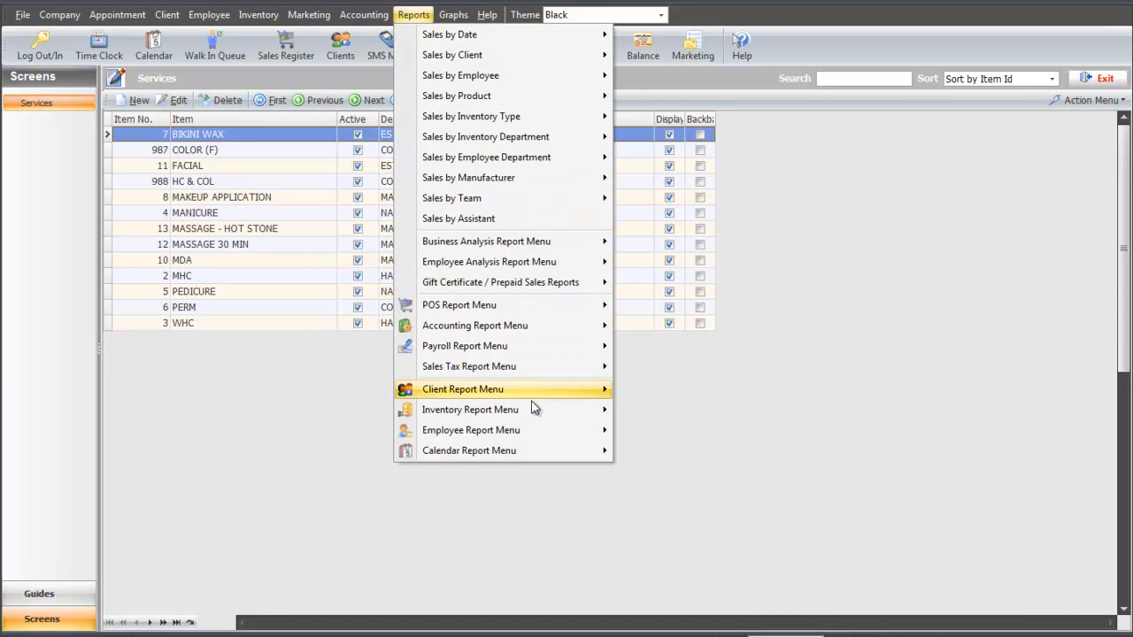
pyautogui.moveTo(534, 409)
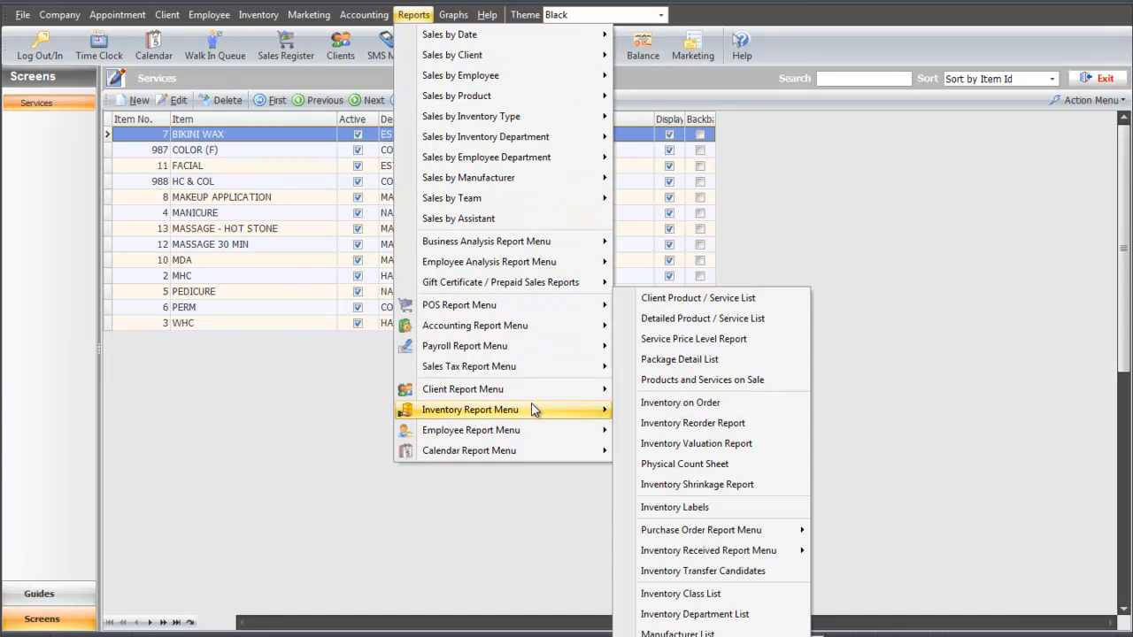